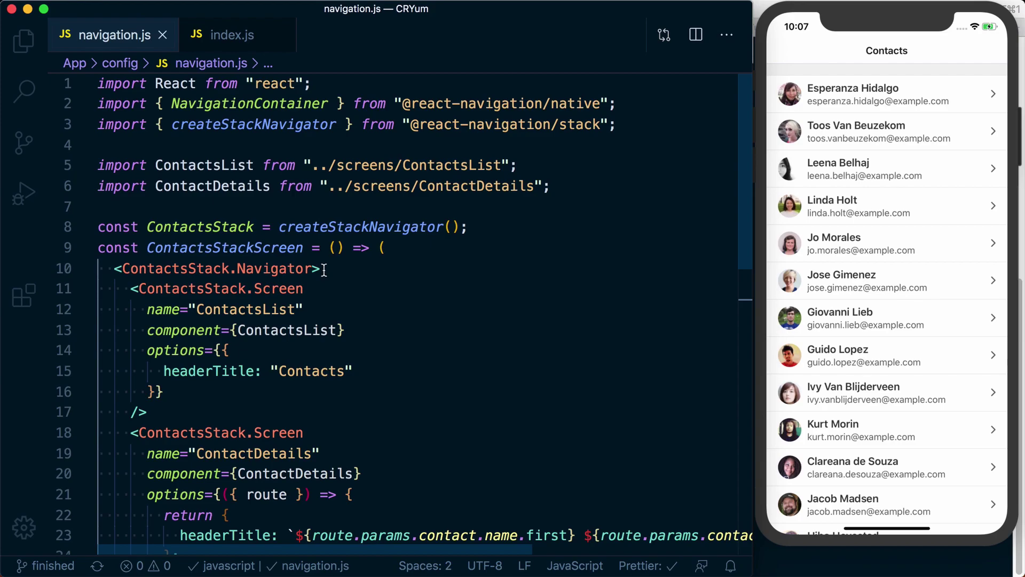
pyautogui.click(278, 146)
pyautogui.press('Return')
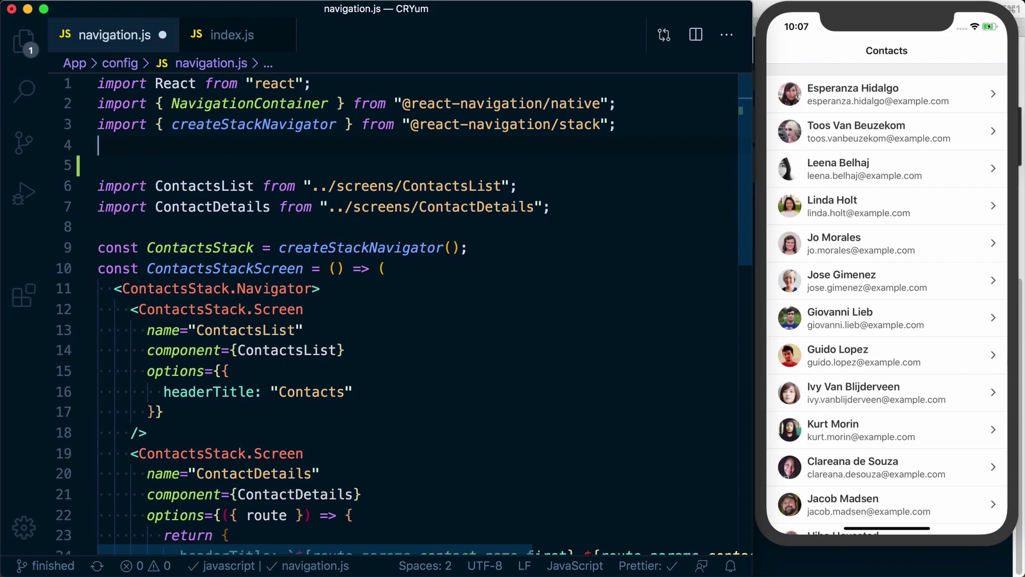
pyautogui.press('Up')
pyautogui.write('import { cr')
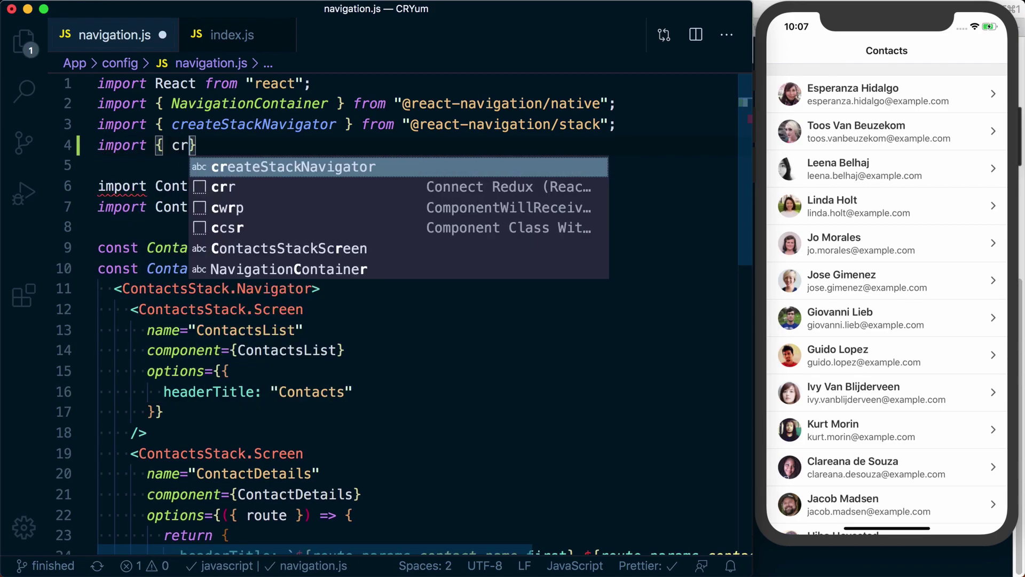
pyautogui.write('eateBottomTab')
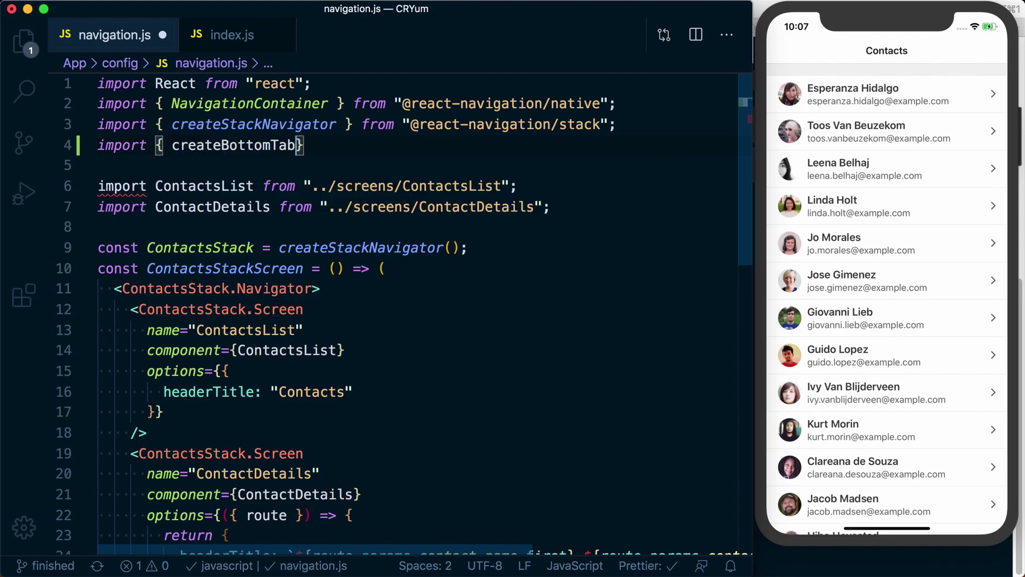
pyautogui.write('s')
pyautogui.press('BackSpace')
pyautogui.write('Navigato')
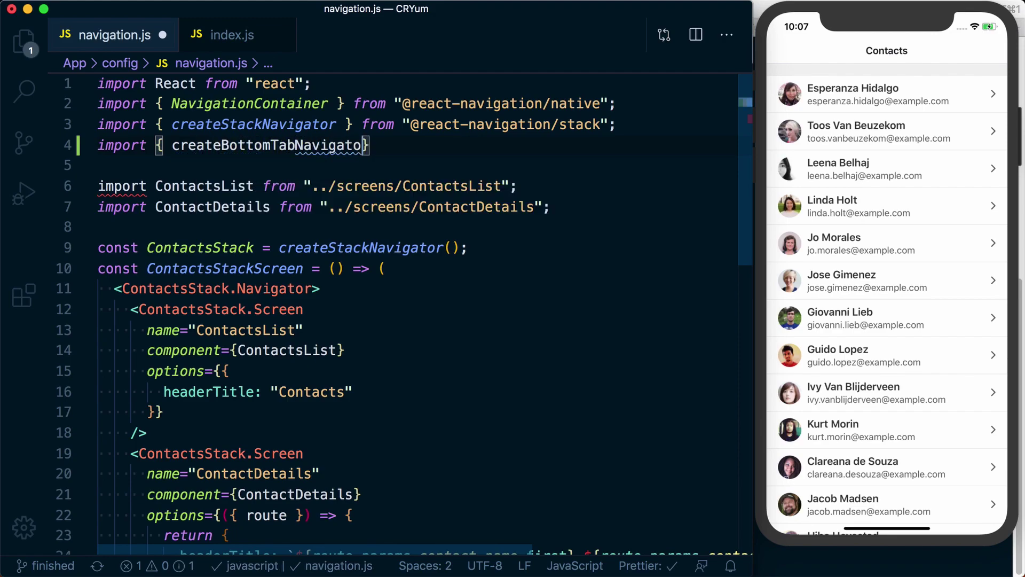
pyautogui.write('r }')
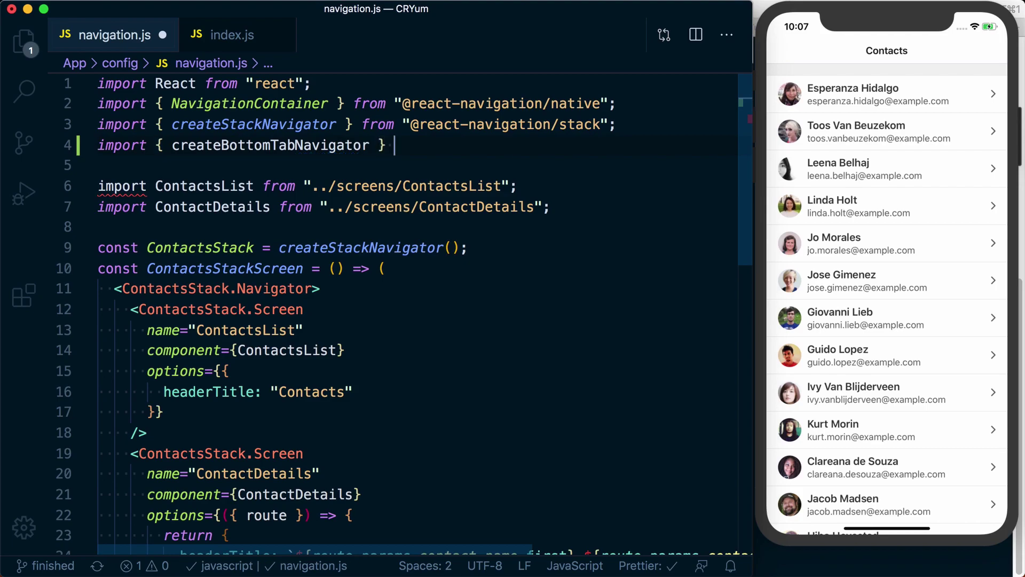
pyautogui.write(" from '@react-nat")
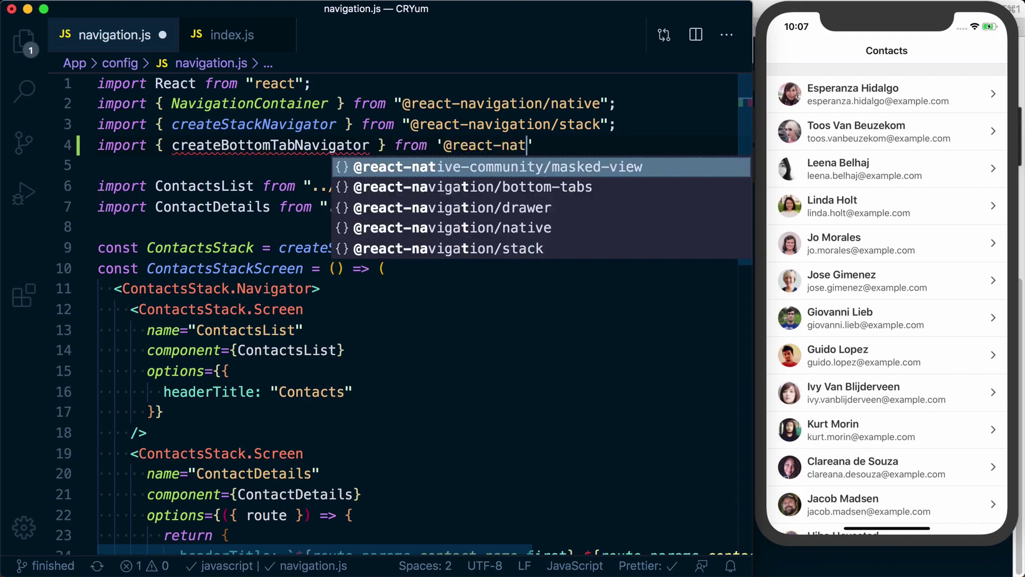
pyautogui.write('iv')
pyautogui.press('BackSpace')
pyautogui.press('BackSpace')
pyautogui.press('BackSpace')
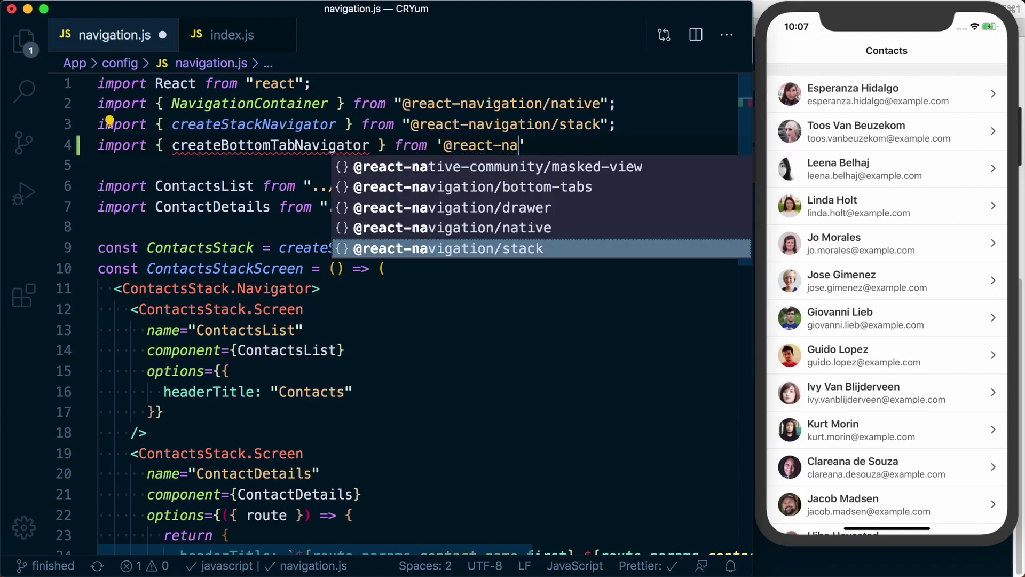
pyautogui.write('vigation/b')
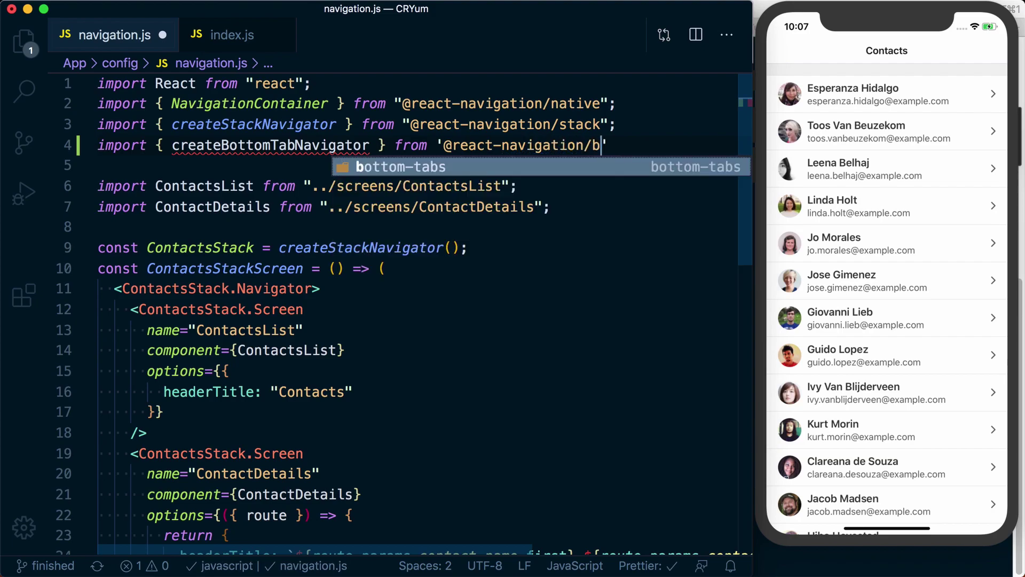
pyautogui.press('Return')
pyautogui.write(';')
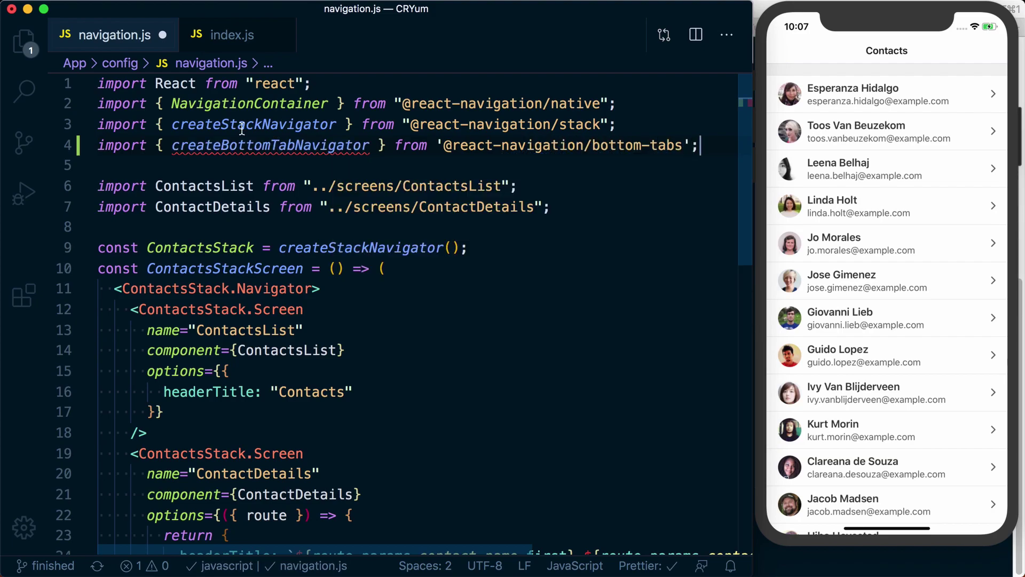
pyautogui.doubleClick(359, 145)
pyautogui.scroll(-10, 362, 184)
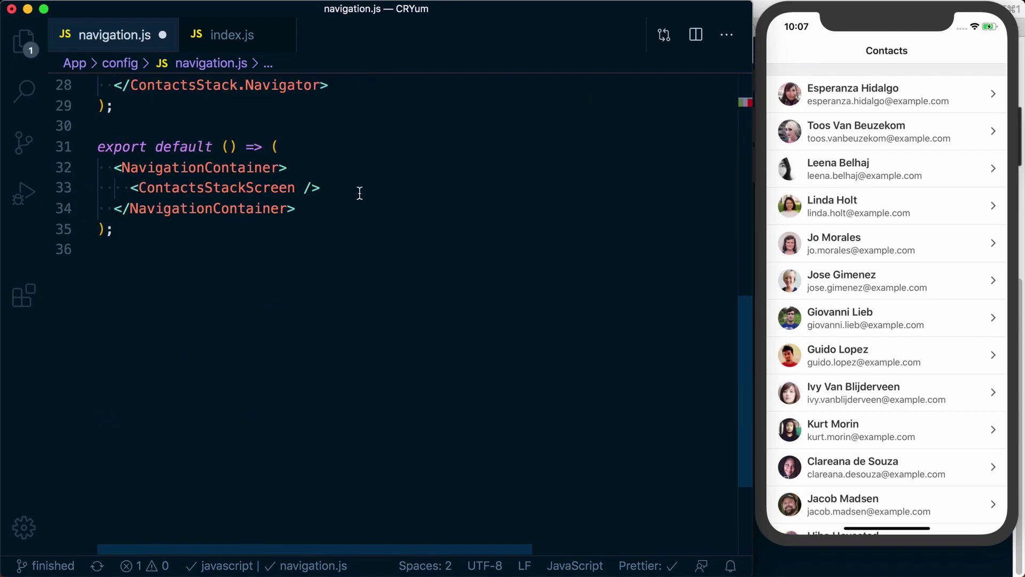
pyautogui.scroll(-2, 360, 193)
pyautogui.scroll(5, 359, 193)
pyautogui.scroll(2, 360, 193)
pyautogui.scroll(1, 360, 193)
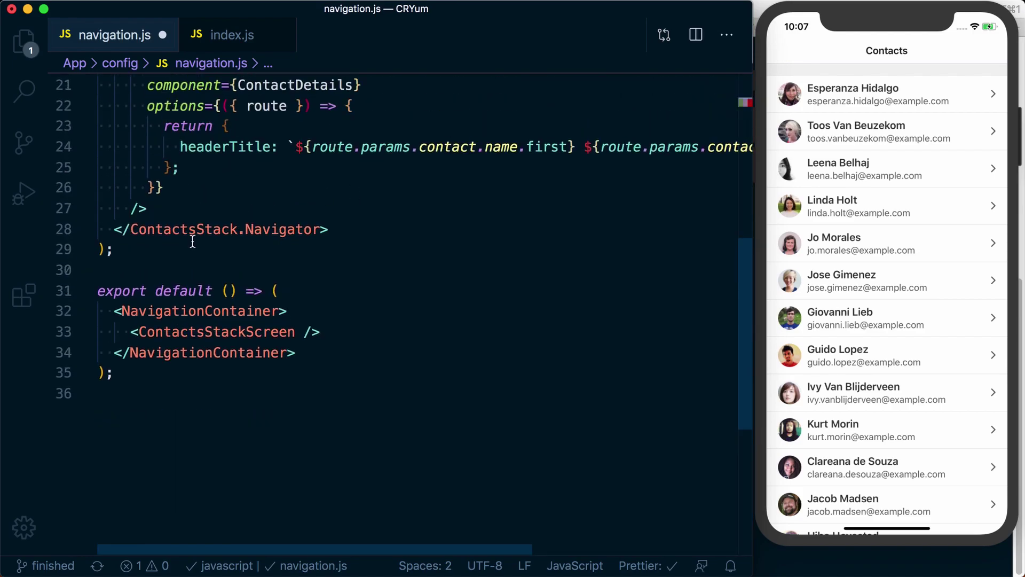
# Below ContactsStackScreen, declare const AppTabs = createBottomTabNavigator() and begin const AppTabsScreen = () => (.
pyautogui.click(162, 248)
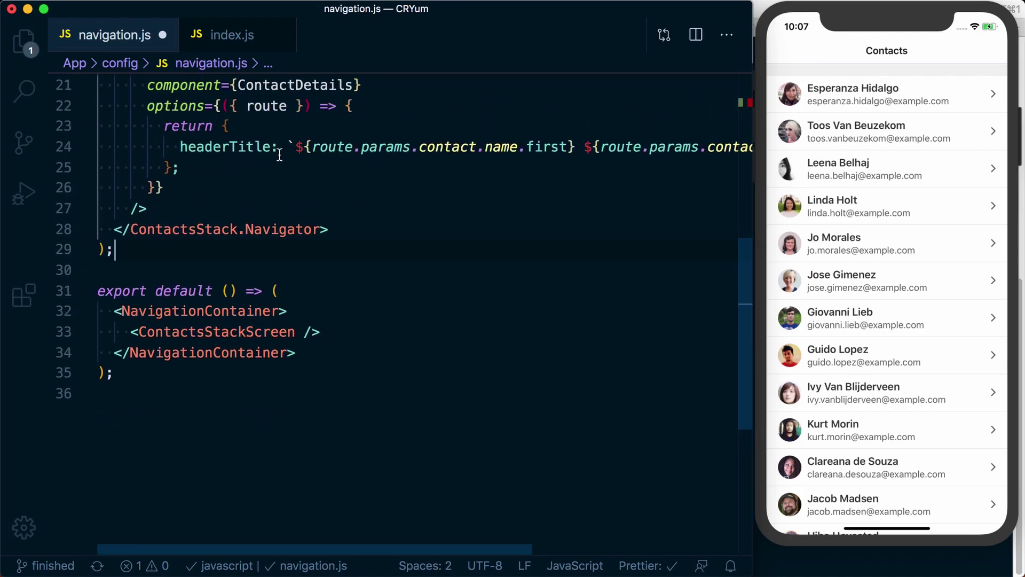
pyautogui.press('Return')
pyautogui.press('Return')
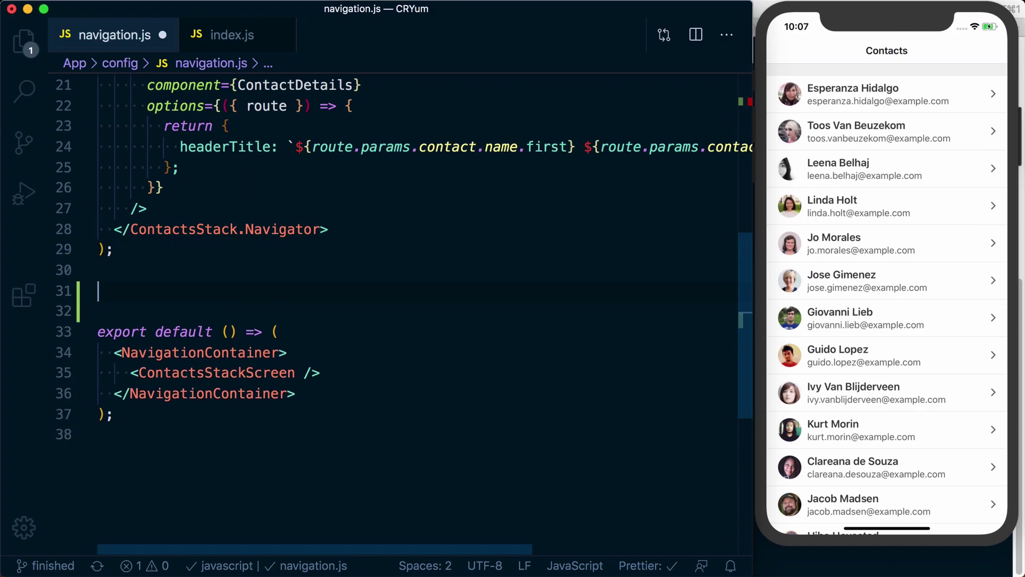
pyautogui.scroll(-2, 343, 296)
pyautogui.write('const ')
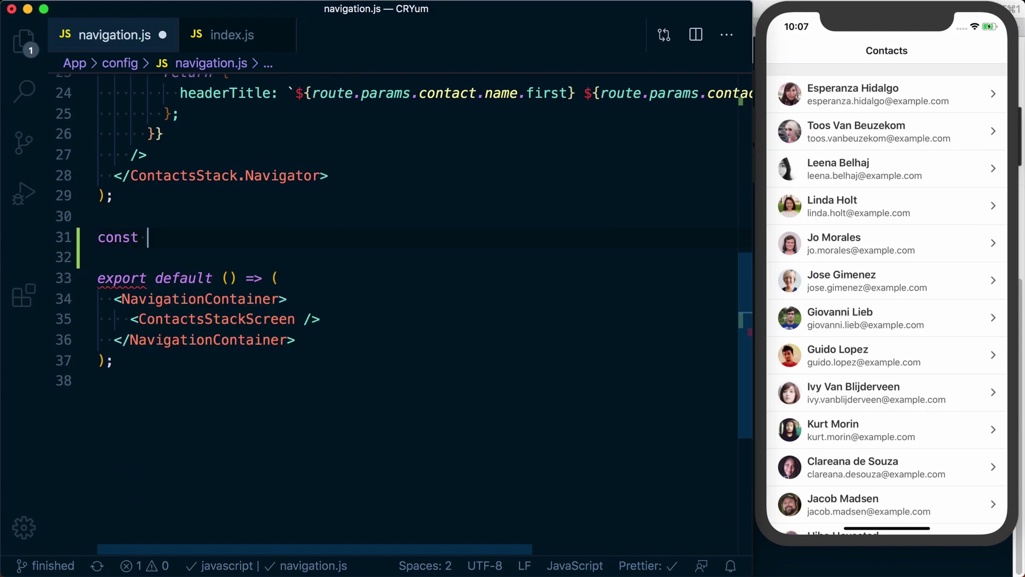
pyautogui.write('AppTabs = ')
pyautogui.write('createBottomTabNavigator()')
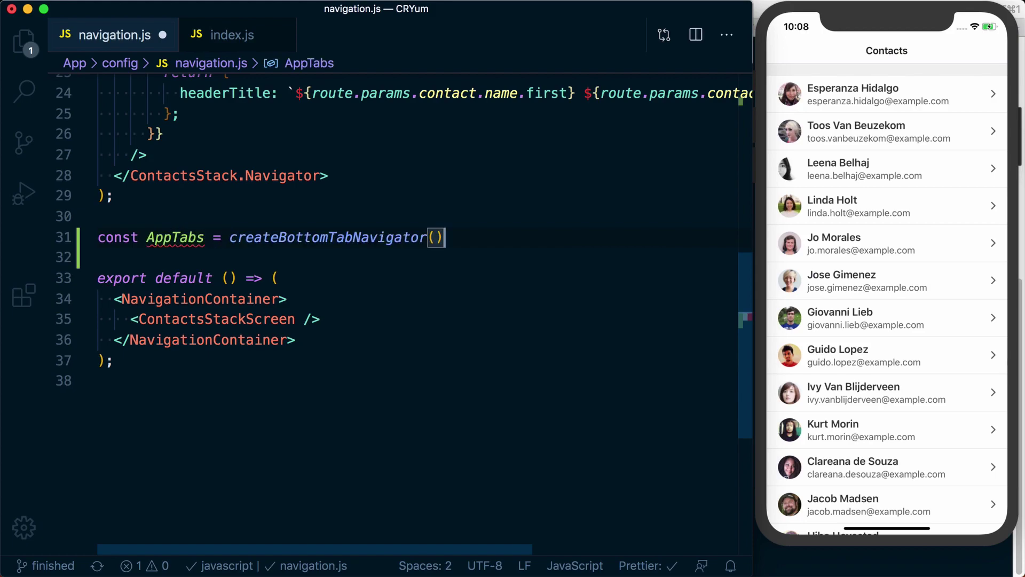
pyautogui.write(';')
pyautogui.press('Return')
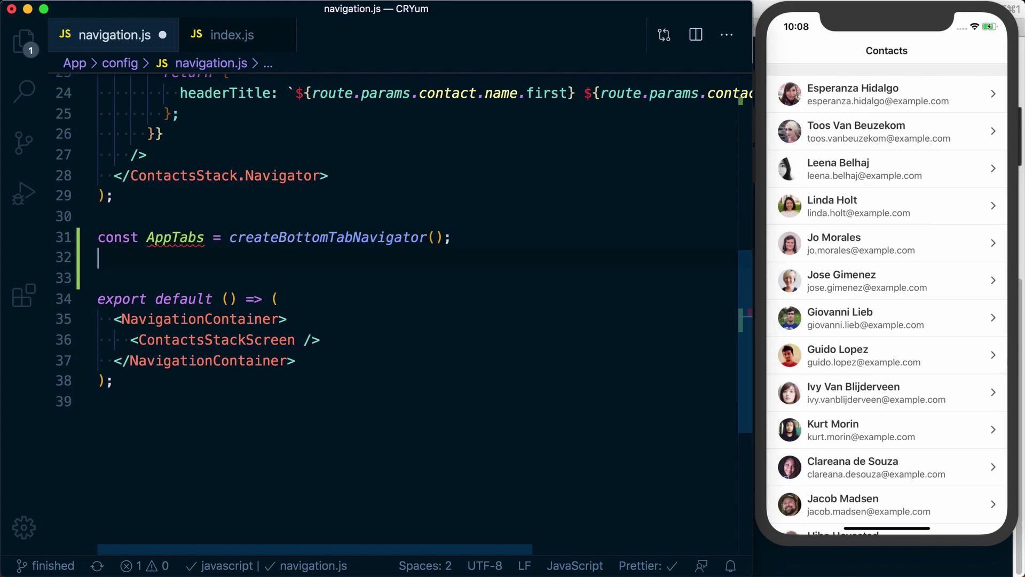
pyautogui.scroll(-1, 401, 257)
pyautogui.write('const ')
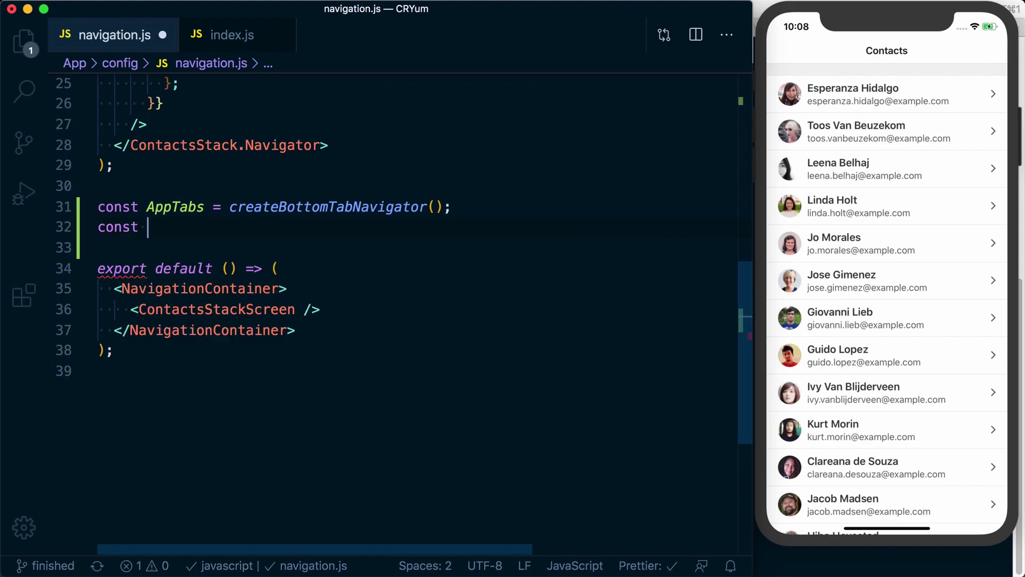
pyautogui.write('p')
pyautogui.press('BackSpace')
pyautogui.write('App')
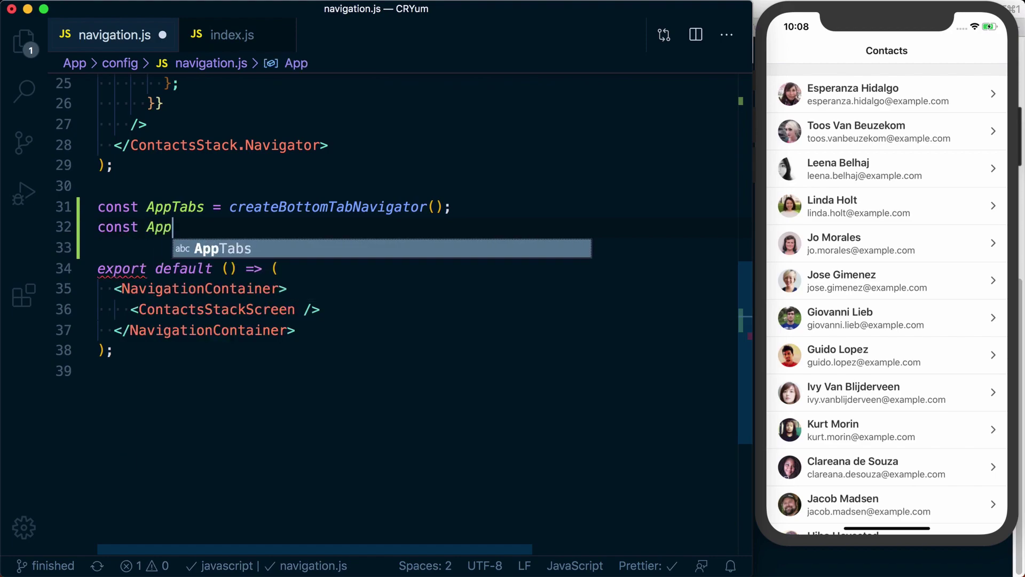
pyautogui.write('TabsScr')
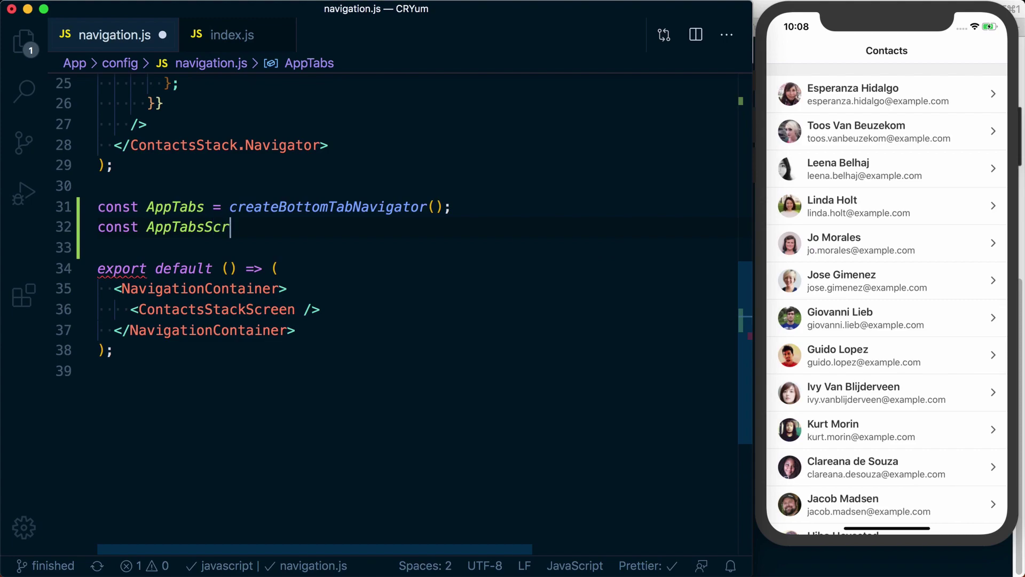
pyautogui.write('een = () => (')
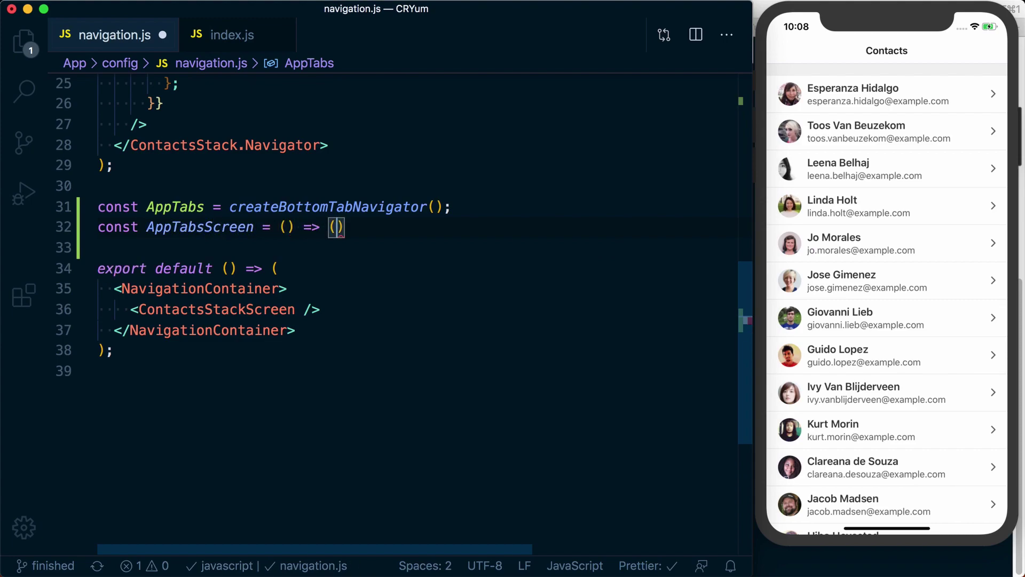
pyautogui.press('Return')
# Write an AppTabs.Navigator holding <AppTabs.Screen name="Contacts" component={ContactsList} />.
pyautogui.press('Down')
pyautogui.write(';')
pyautogui.press('Up')
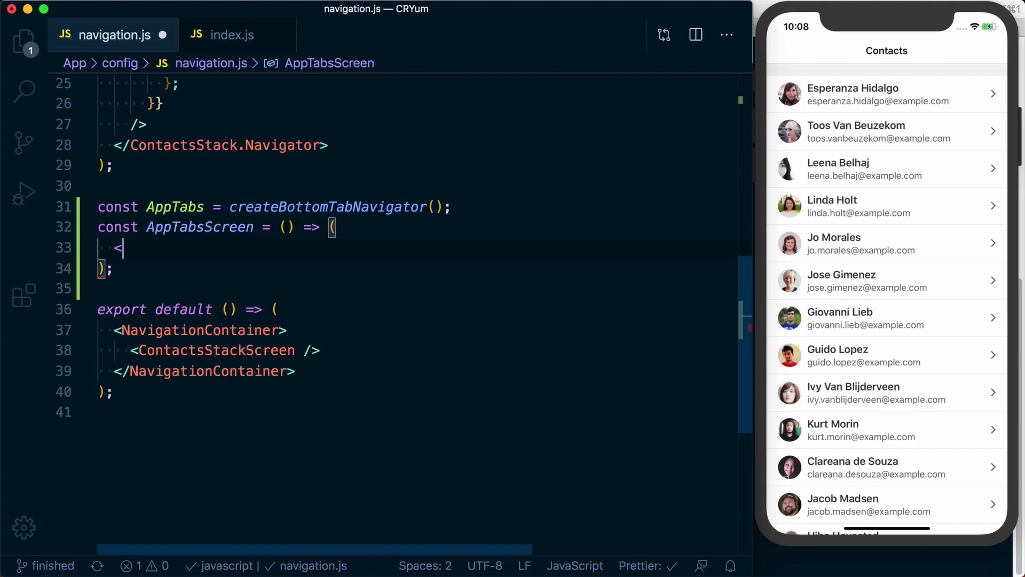
pyautogui.write('Tap')
pyautogui.hotkey('alt', 'shift', 'Left')
pyautogui.write('AppTabs.Nav')
pyautogui.press('Return')
pyautogui.write('>')
pyautogui.press('Return')
pyautogui.write('<')
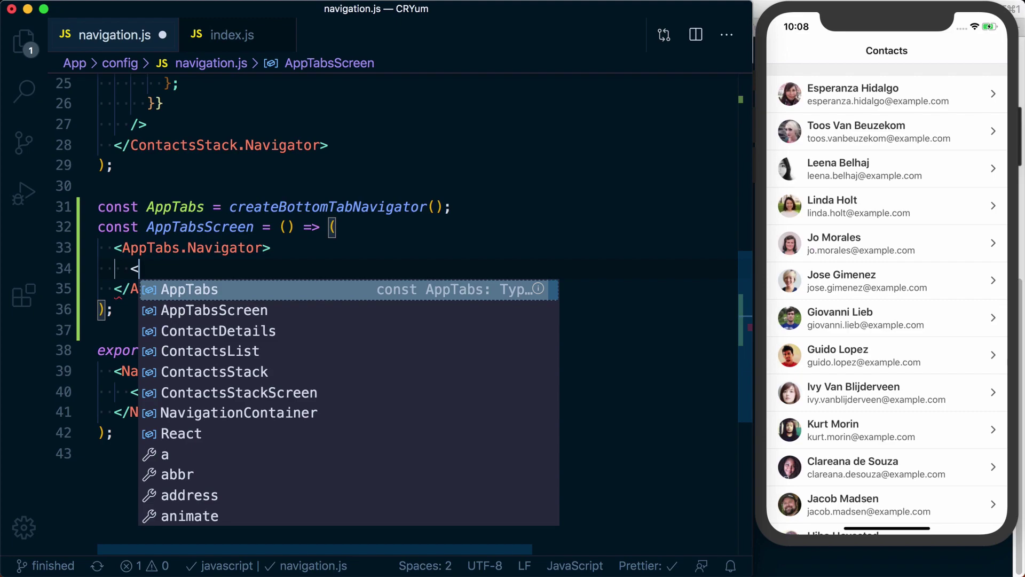
pyautogui.write('App')
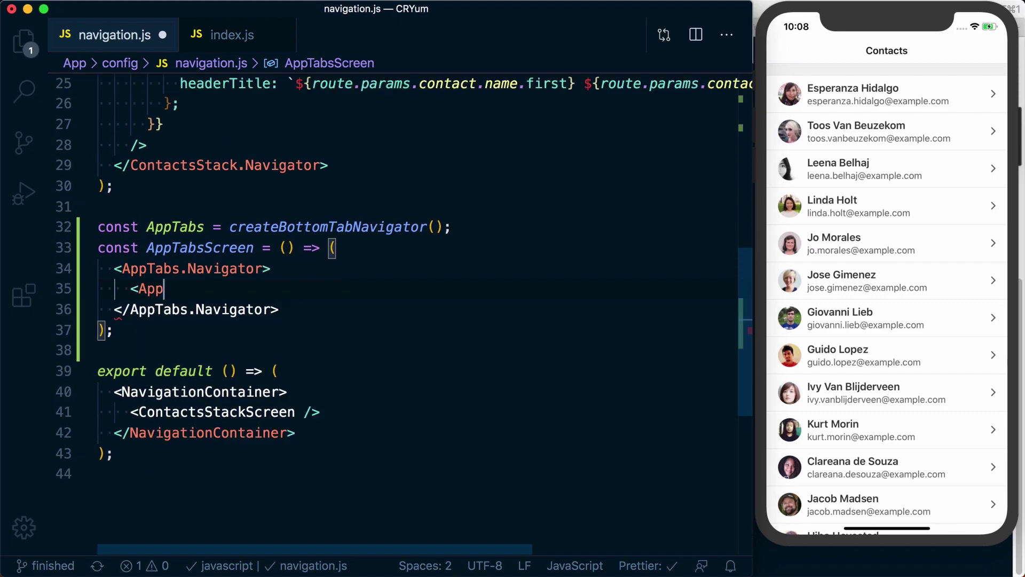
pyautogui.write('Tabs.')
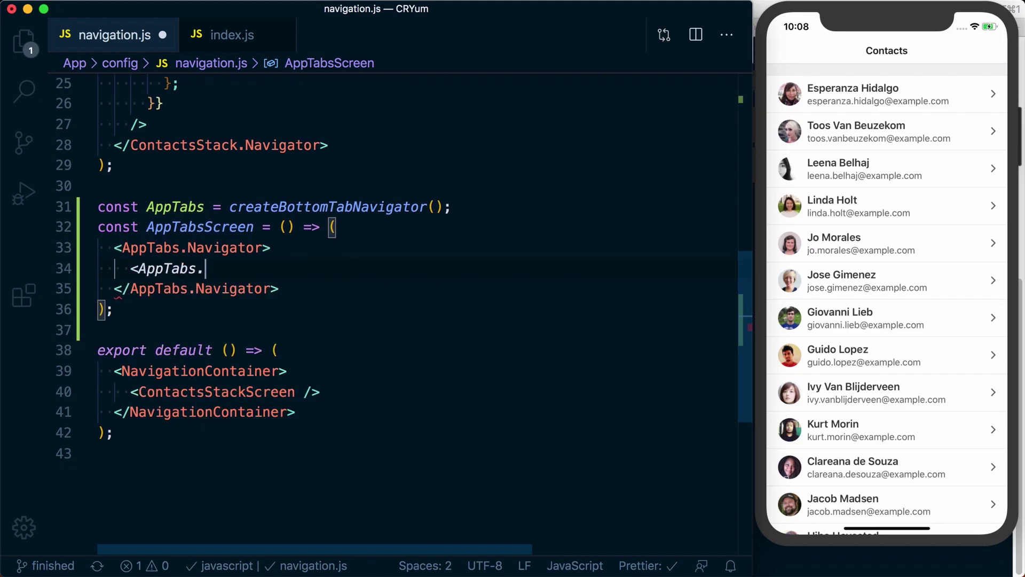
pyautogui.write('Sc')
pyautogui.press('Return')
pyautogui.write('name=')
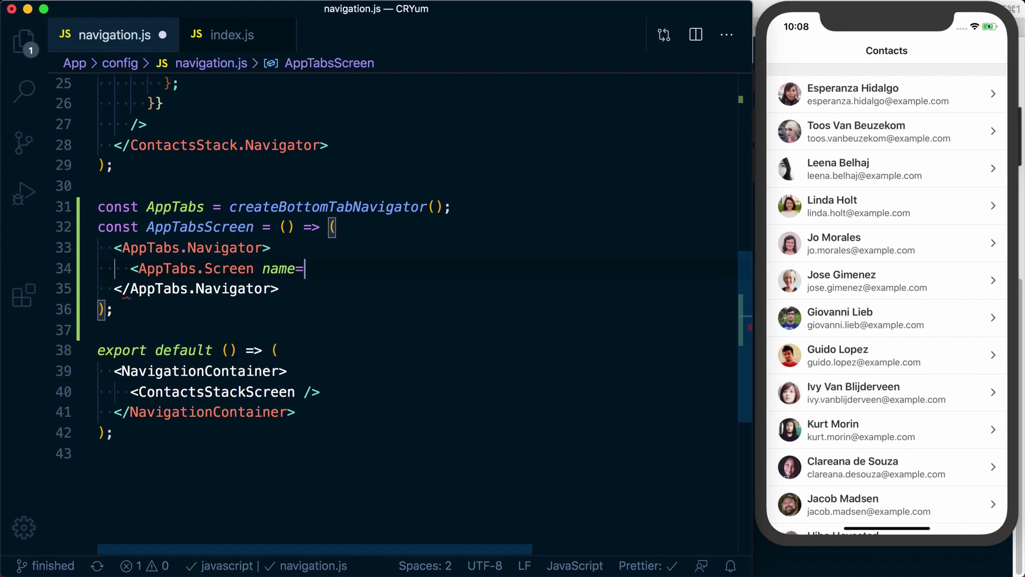
pyautogui.write('"Contacts"')
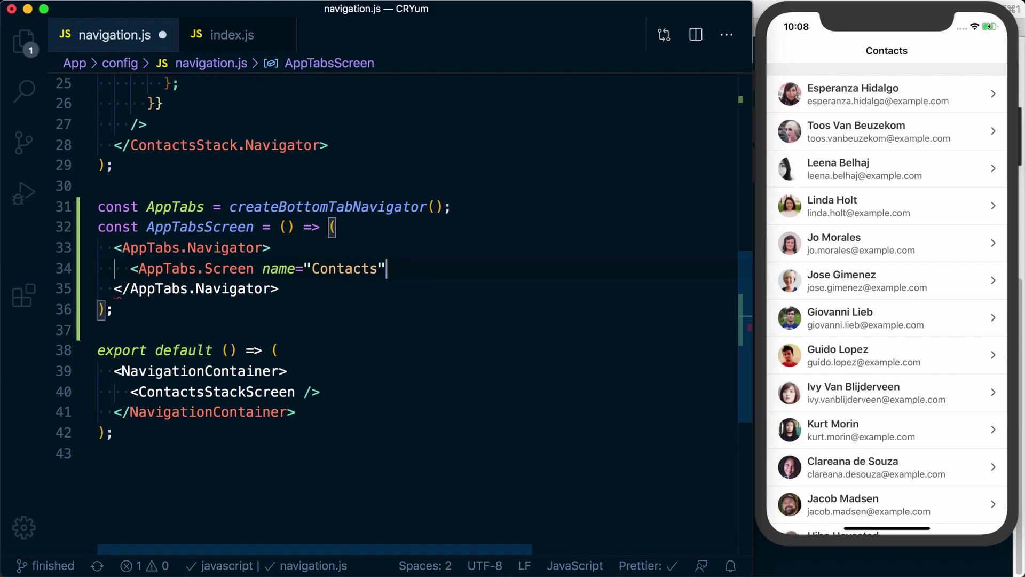
pyautogui.write(' com')
pyautogui.press('Return')
pyautogui.write('={')
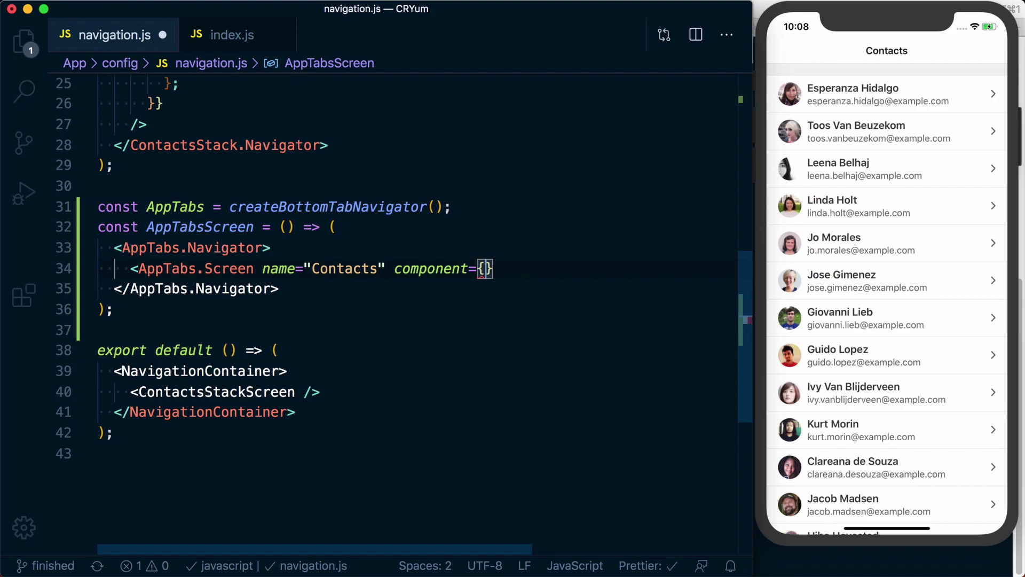
pyautogui.write('Compone')
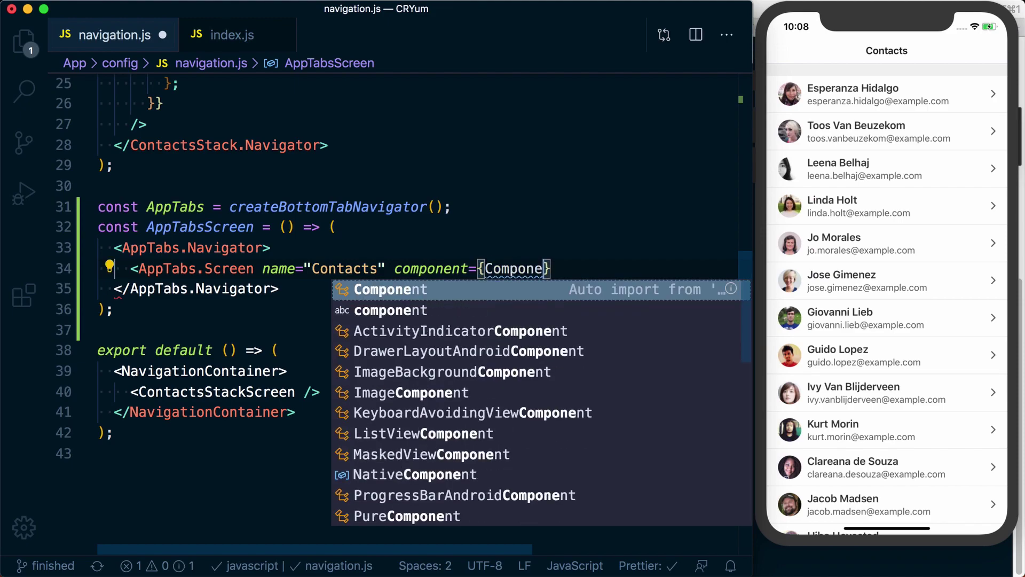
pyautogui.hotkey('alt', 'BackSpace')
pyautogui.write('COntac')
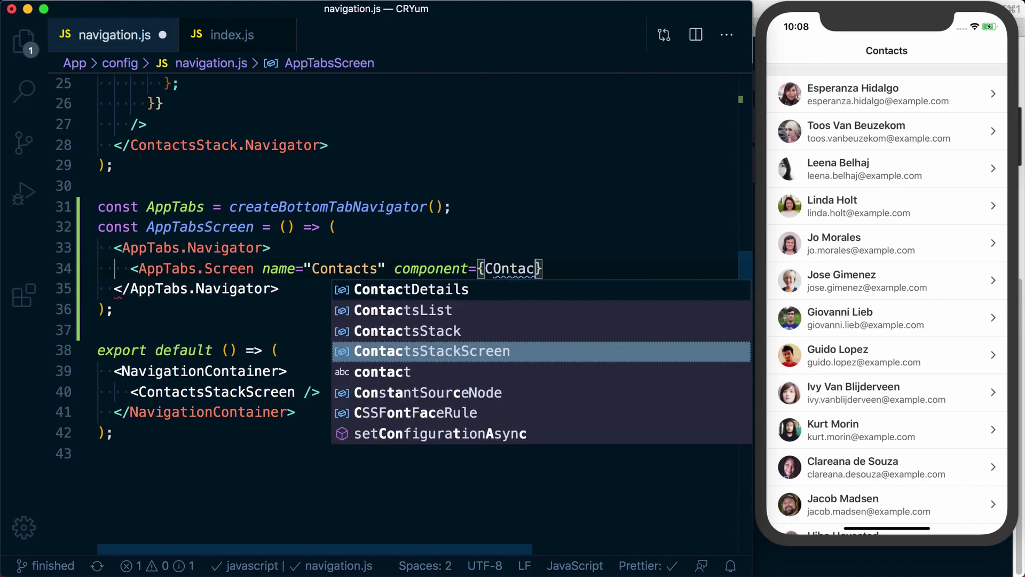
pyautogui.press('Up')
pyautogui.press('Up')
pyautogui.press('Return')
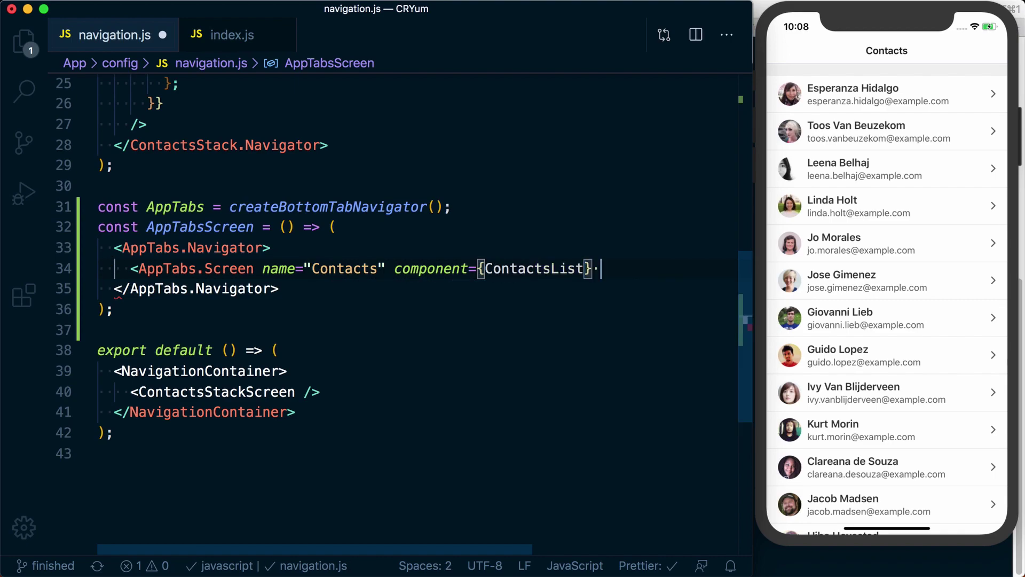
pyautogui.write('/>')
pyautogui.doubleClick(229, 227)
pyautogui.press('super+c')
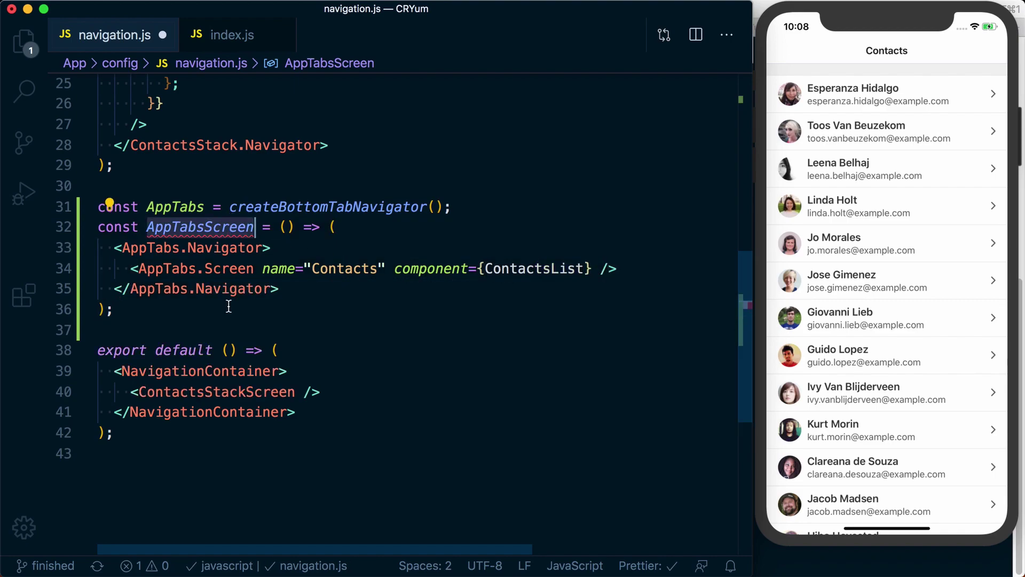
# Replace ContactsStackScreen with AppTabsScreen in the default export and save.
pyautogui.doubleClick(291, 389)
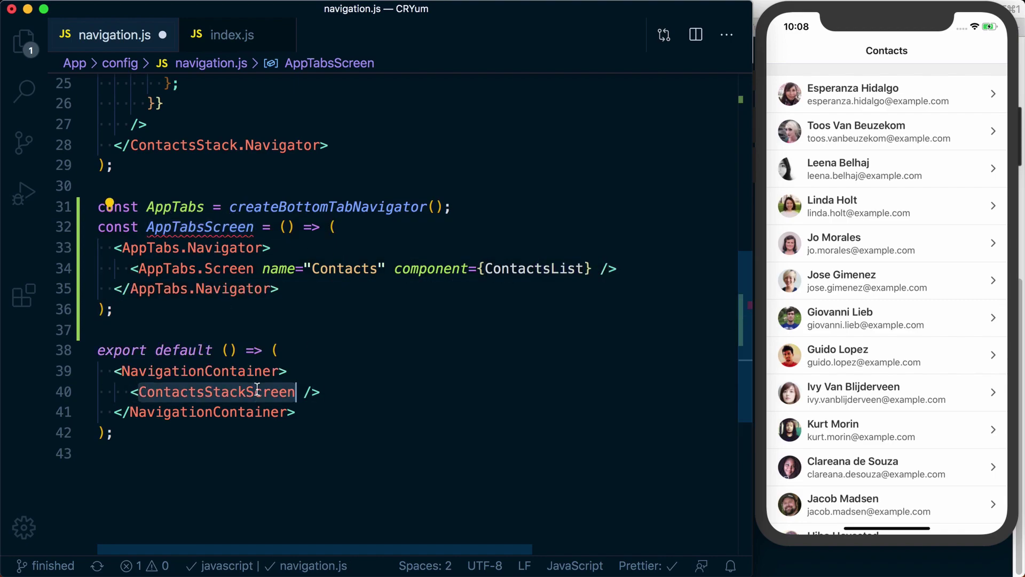
pyautogui.press('super+v')
pyautogui.press('super+s')
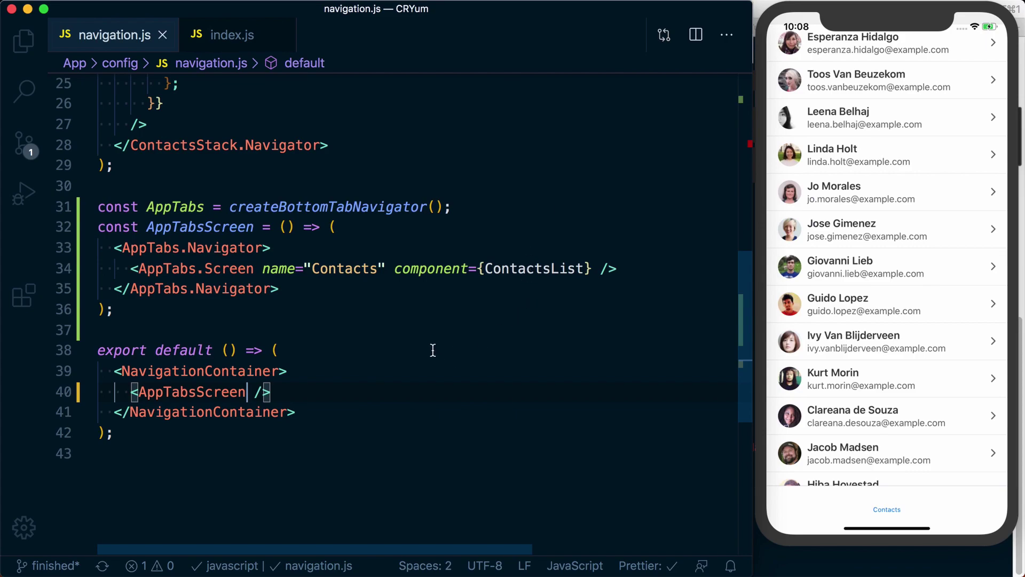
pyautogui.scroll(1, 432, 350)
pyautogui.scroll(3, 415, 348)
pyautogui.scroll(1, 413, 345)
pyautogui.scroll(1, 410, 339)
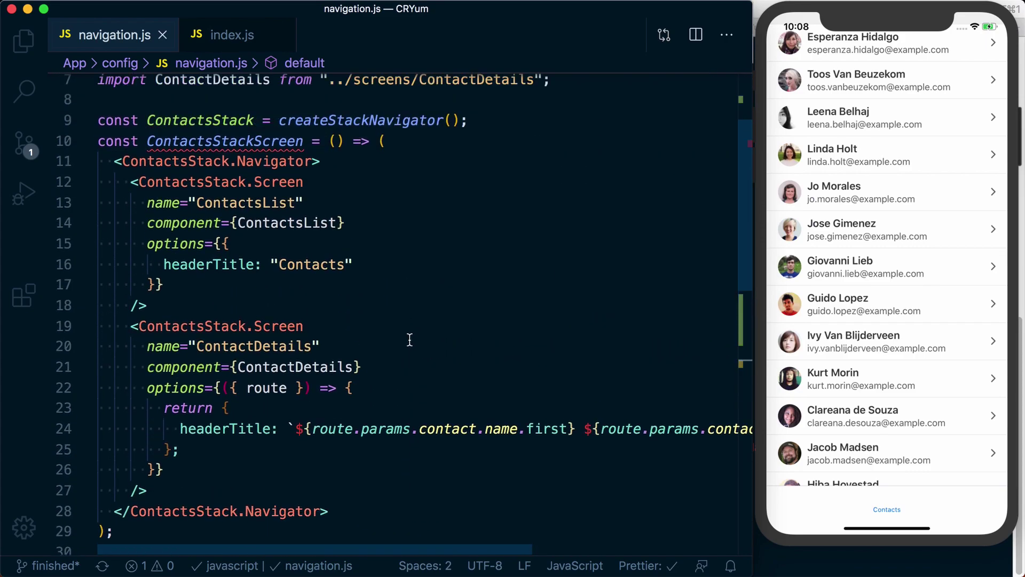
pyautogui.scroll(1, 410, 340)
pyautogui.scroll(3, 409, 339)
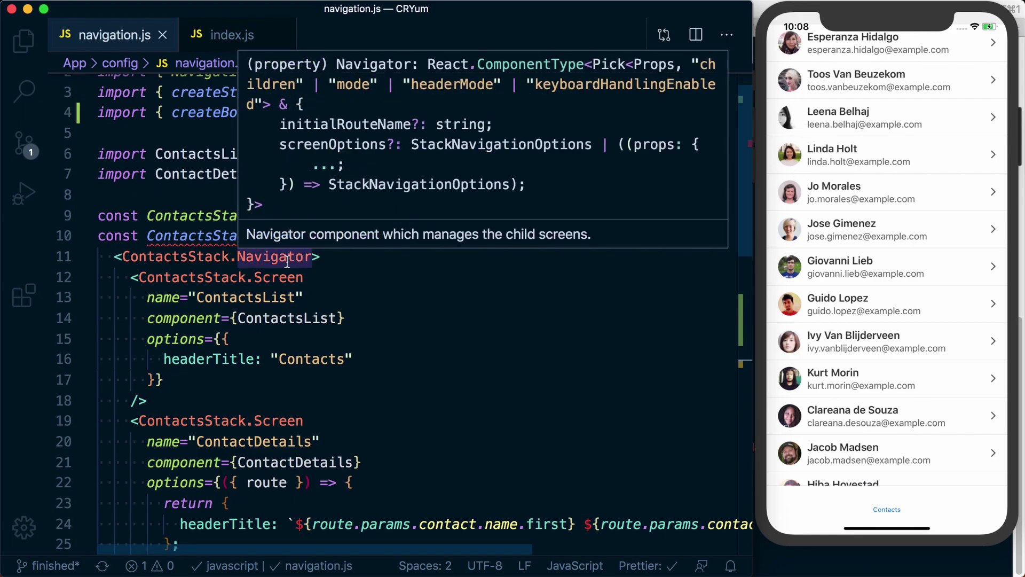
pyautogui.doubleClick(223, 233)
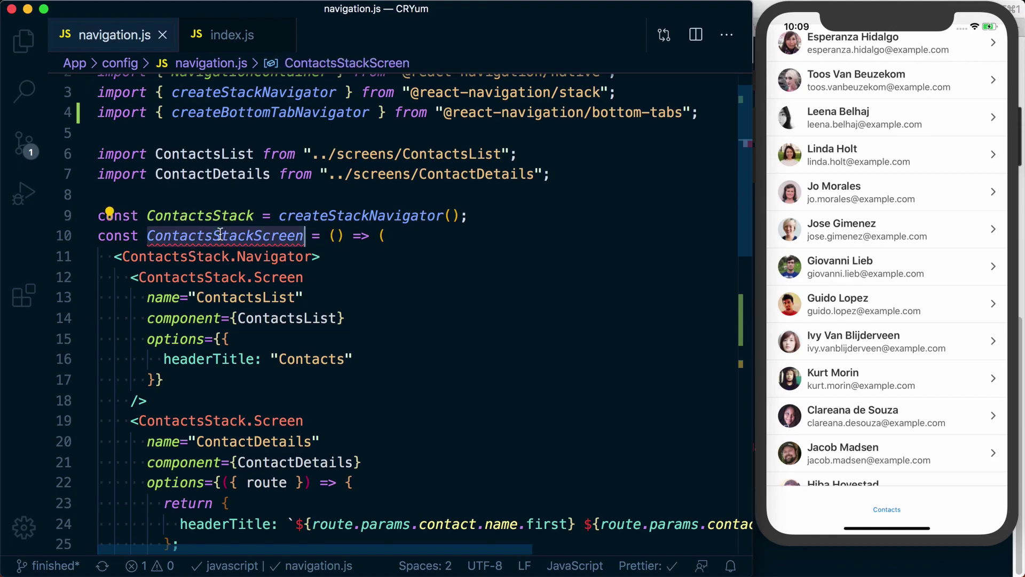
pyautogui.scroll(-1, 319, 362)
pyautogui.scroll(-1, 320, 362)
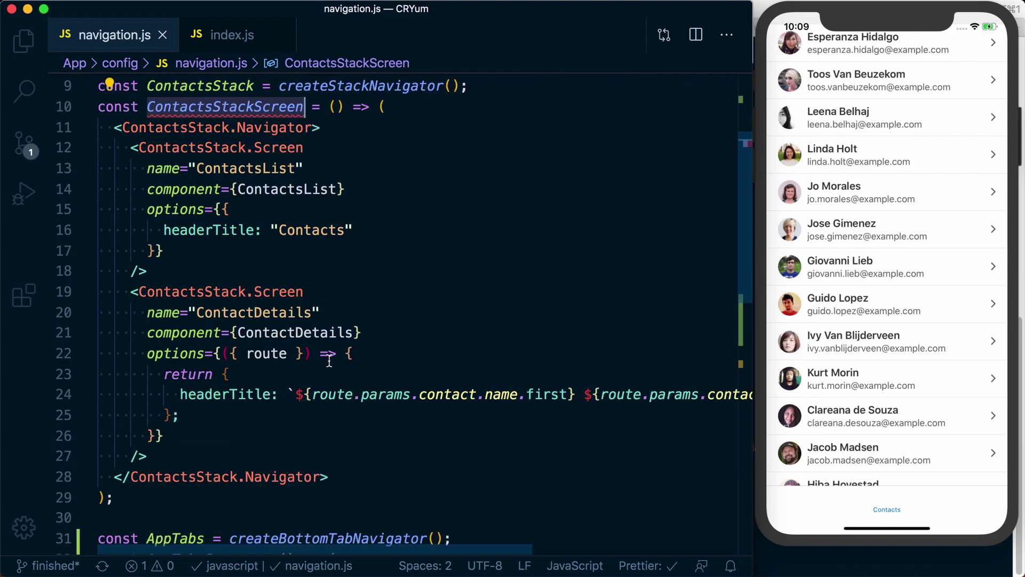
pyautogui.scroll(-2, 329, 362)
pyautogui.scroll(-2, 328, 362)
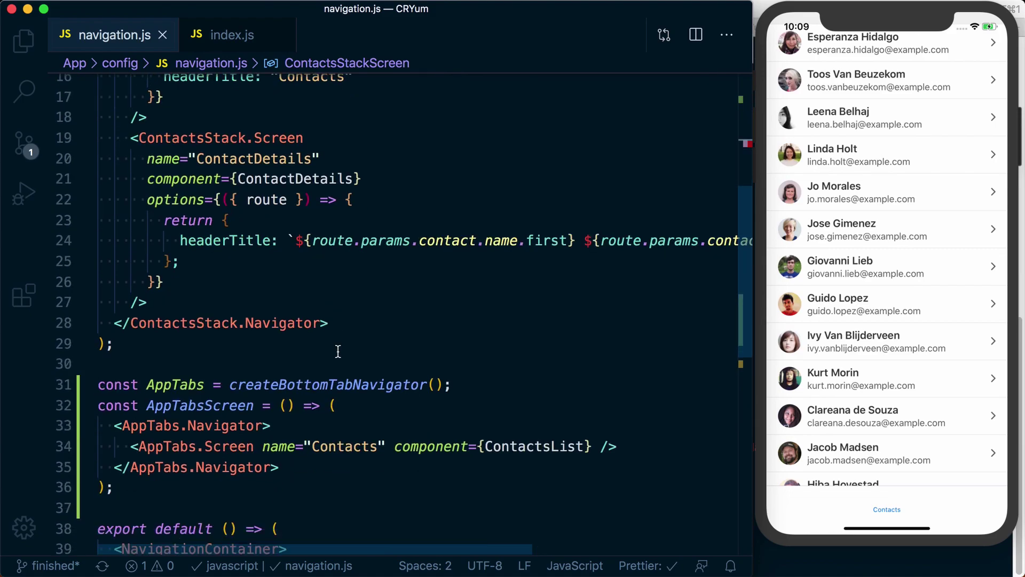
pyautogui.scroll(-1, 339, 351)
pyautogui.scroll(-3, 239, 430)
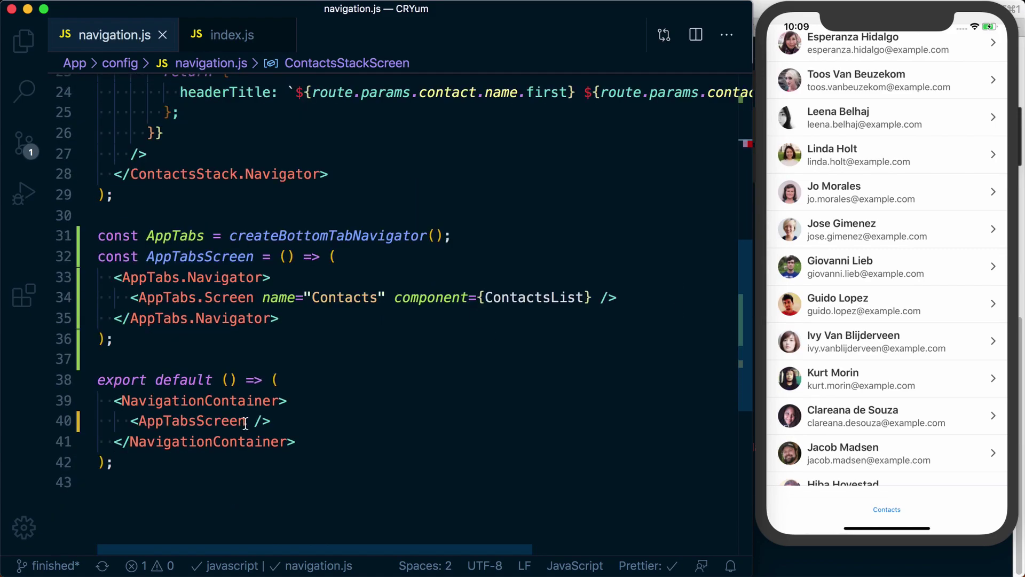
pyautogui.doubleClick(513, 298)
pyautogui.write('ContactsStackScreen')
pyautogui.press('super+s')
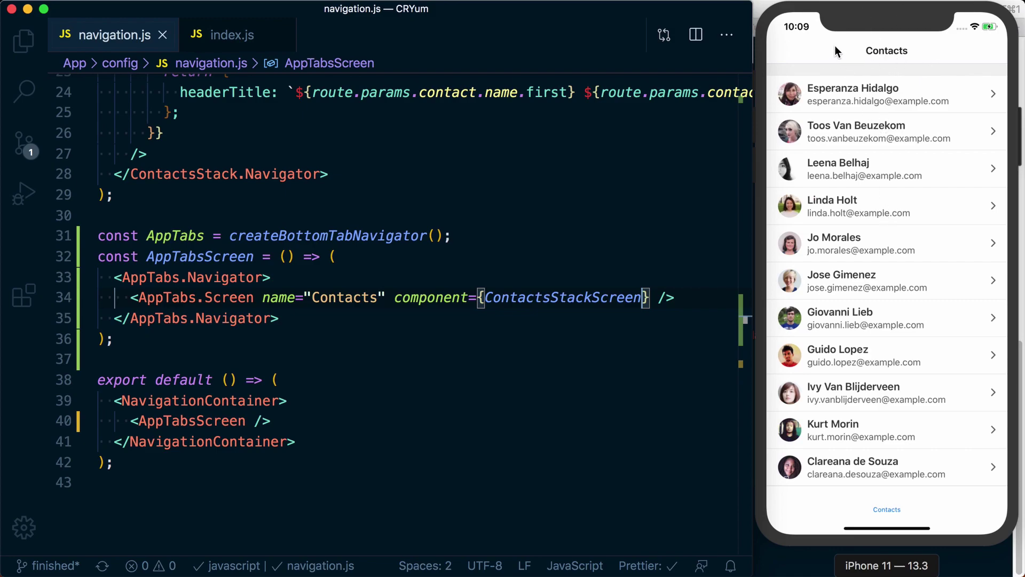
pyautogui.click(848, 88)
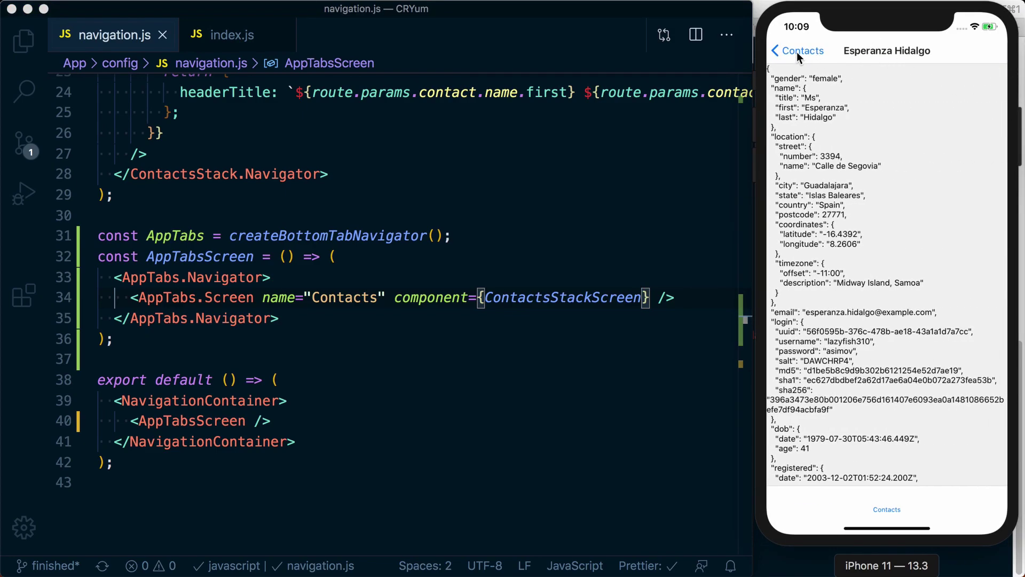
pyautogui.click(799, 54)
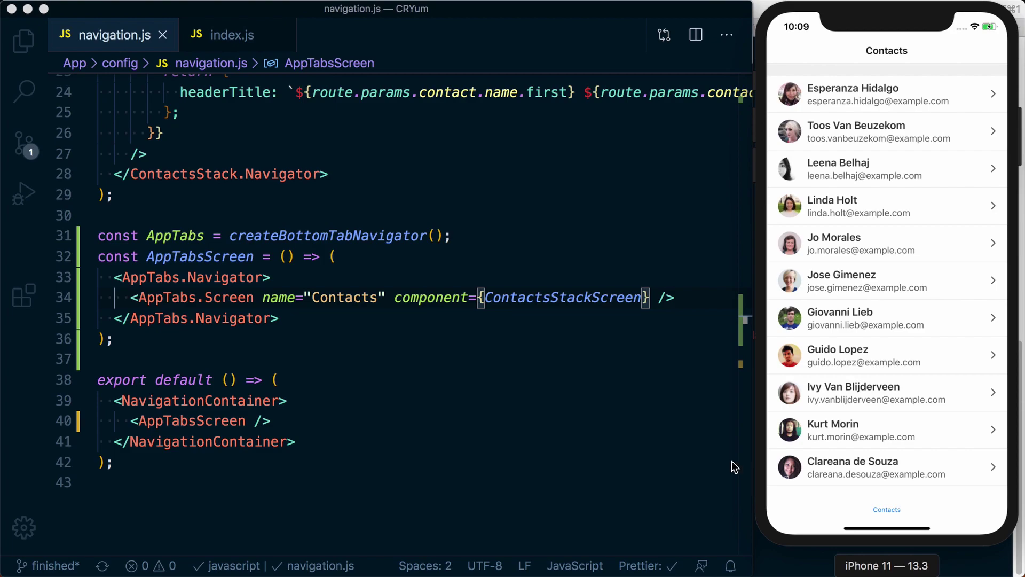
pyautogui.scroll(10, 426, 401)
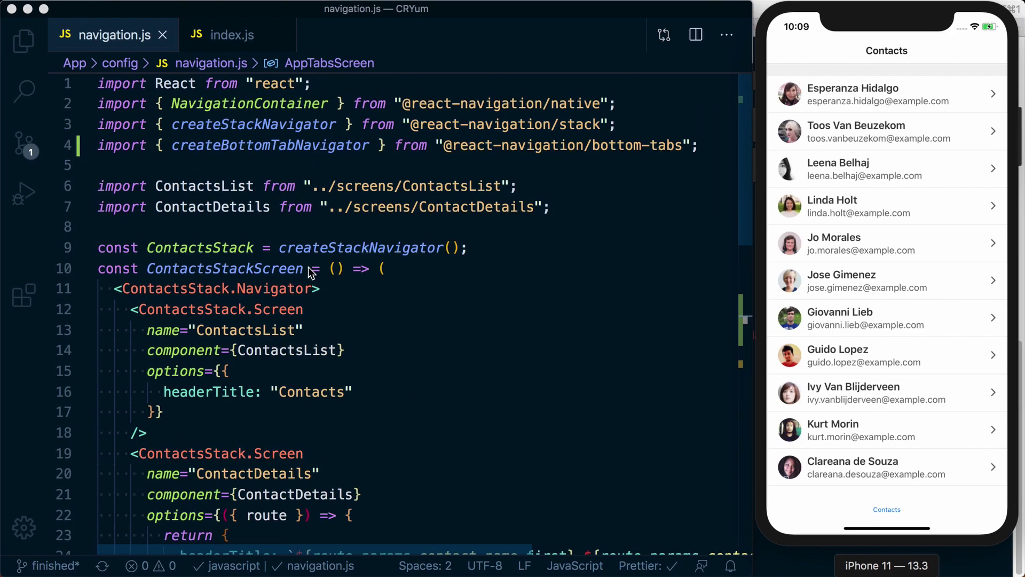
# Import ActionsList from '../screens/ActionsList' and ActionDetails from '../screens/ActionDetails'.
pyautogui.click(310, 231)
pyautogui.write('import ')
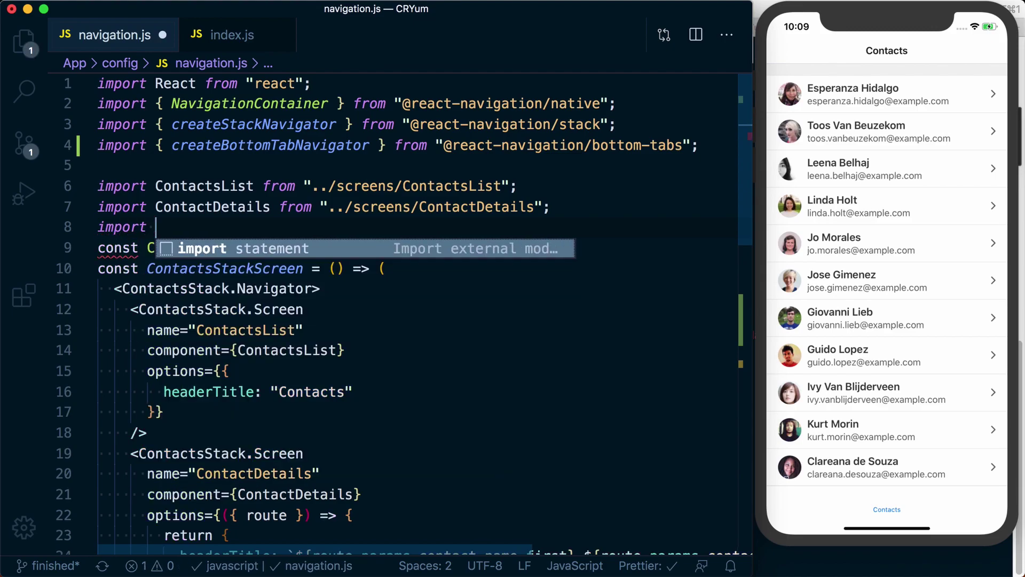
pyautogui.write('Action')
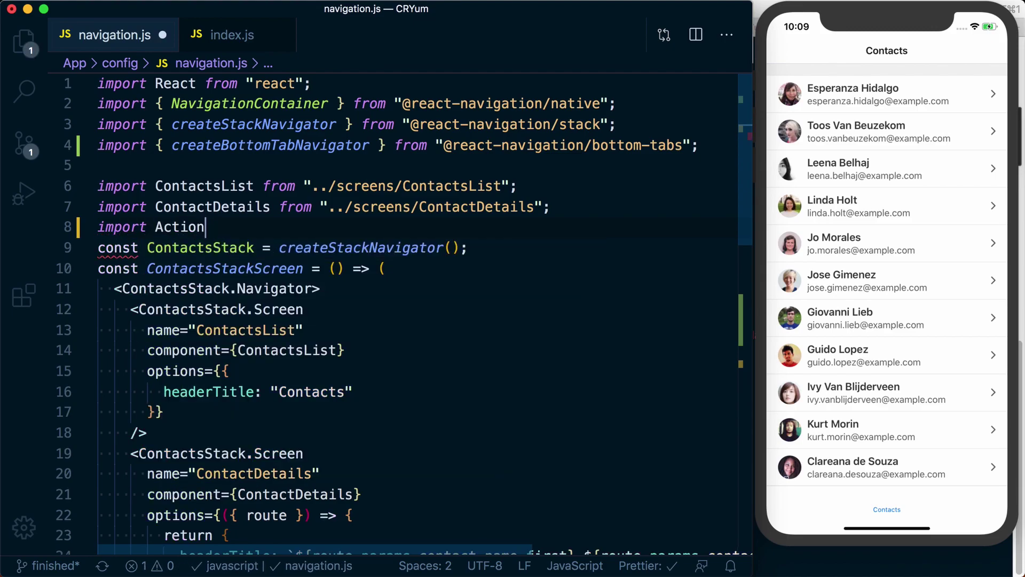
pyautogui.write("sList from '../screens")
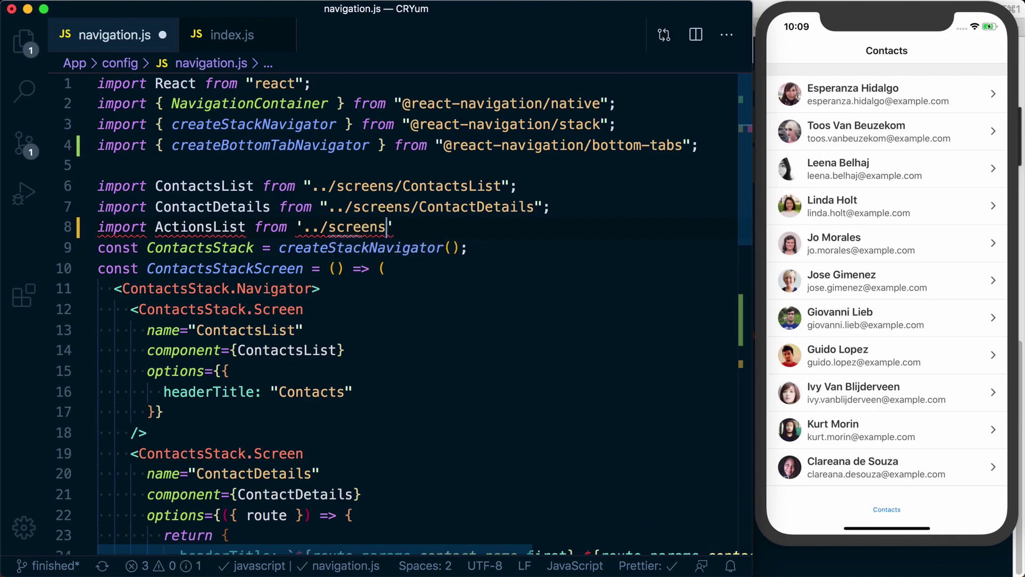
pyautogui.write("/ActionsList';")
pyautogui.press('Return')
pyautogui.write('import ActionDeta')
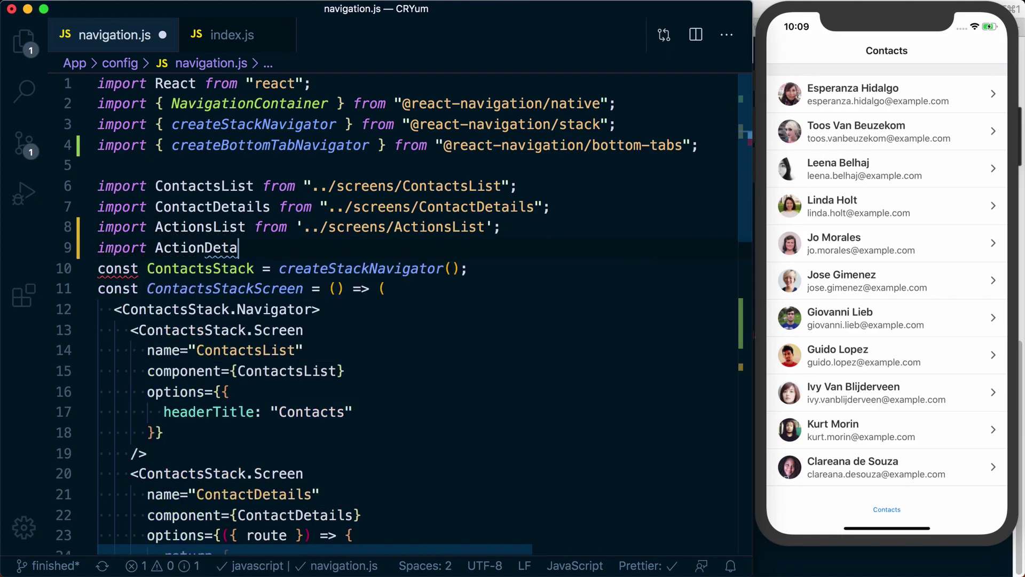
pyautogui.write("ils from '../screens/Act")
pyautogui.press('Return')
pyautogui.write("';")
pyautogui.press('Return')
pyautogui.scroll(-3, 404, 315)
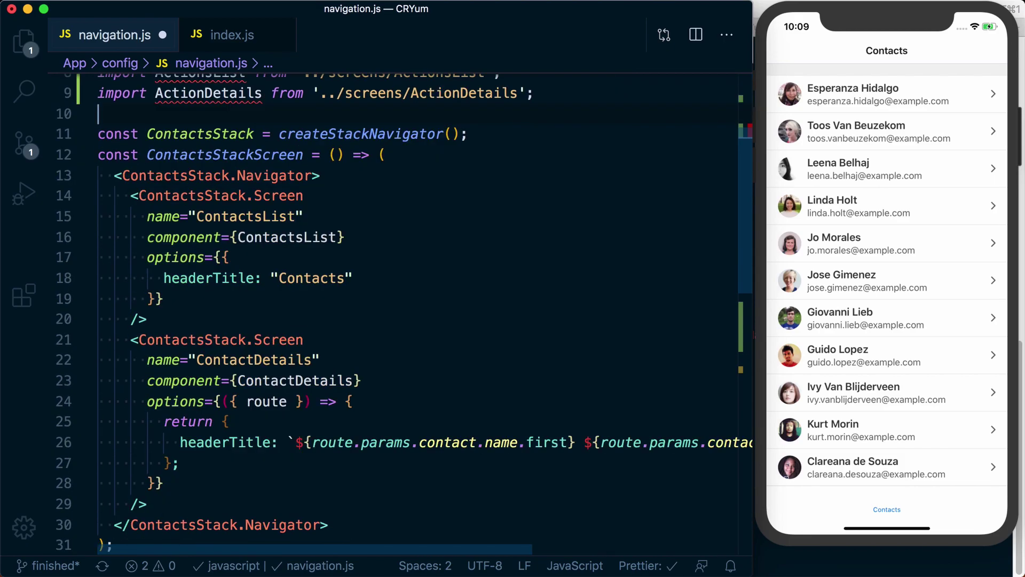
pyautogui.scroll(-2, 405, 315)
pyautogui.scroll(2, 81, 151)
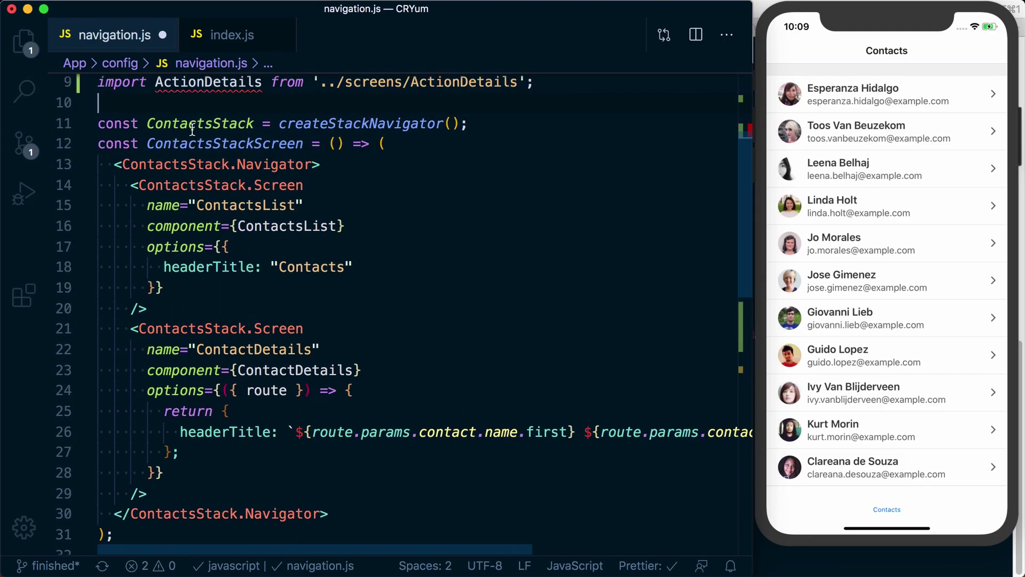
pyautogui.scroll(-5, 36, 399)
pyautogui.scroll(1, 270, 367)
pyautogui.scroll(2, 142, 201)
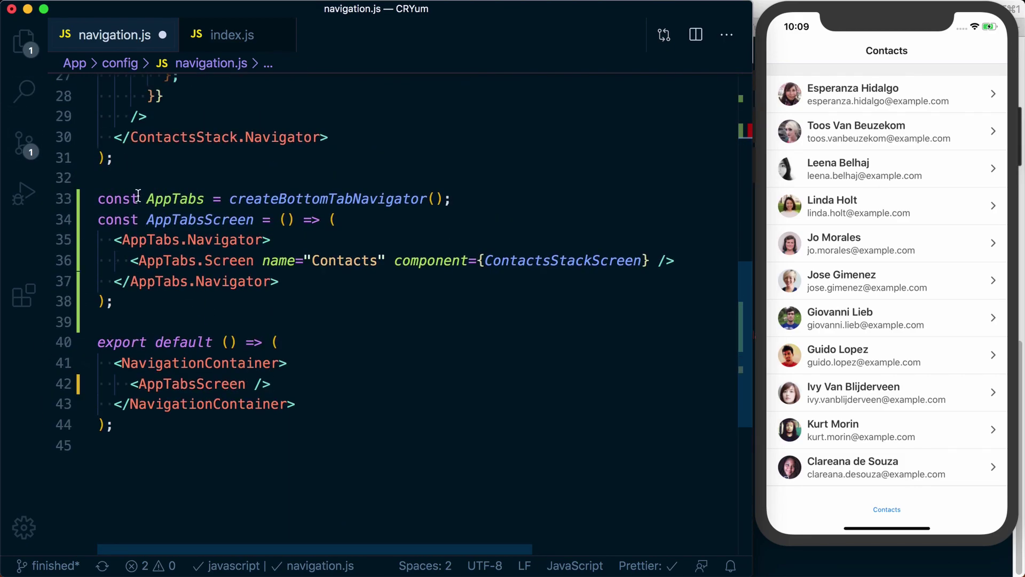
pyautogui.click(141, 161)
# Declare ActionsStack with createStackNavigator() and start the ActionsStackScreen component.
pyautogui.press('Return')
pyautogui.press('Return')
pyautogui.write('const ActionsSta')
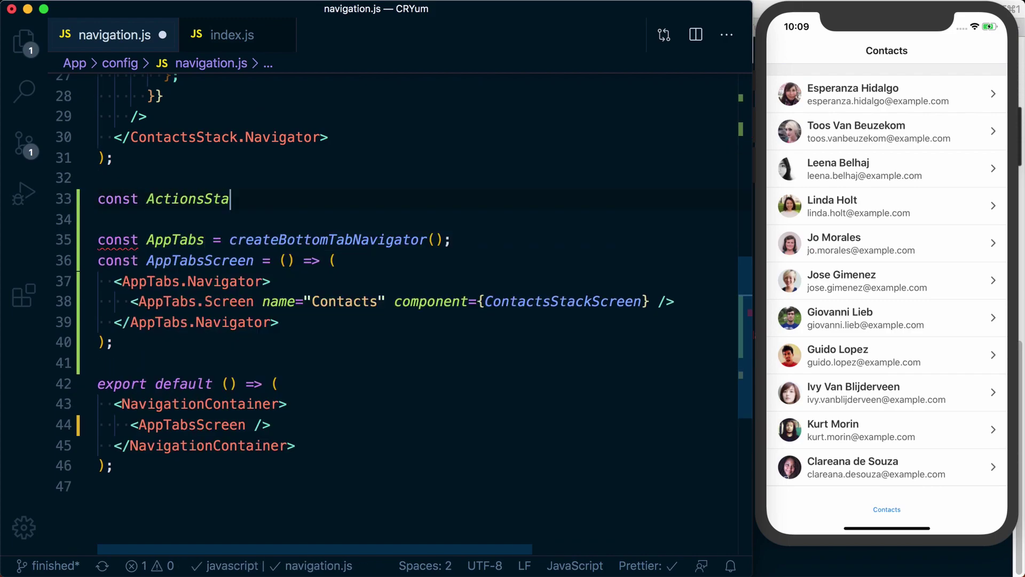
pyautogui.write('ck = creat')
pyautogui.press('Return')
pyautogui.write('();')
pyautogui.press('Return')
pyautogui.write('const Actio')
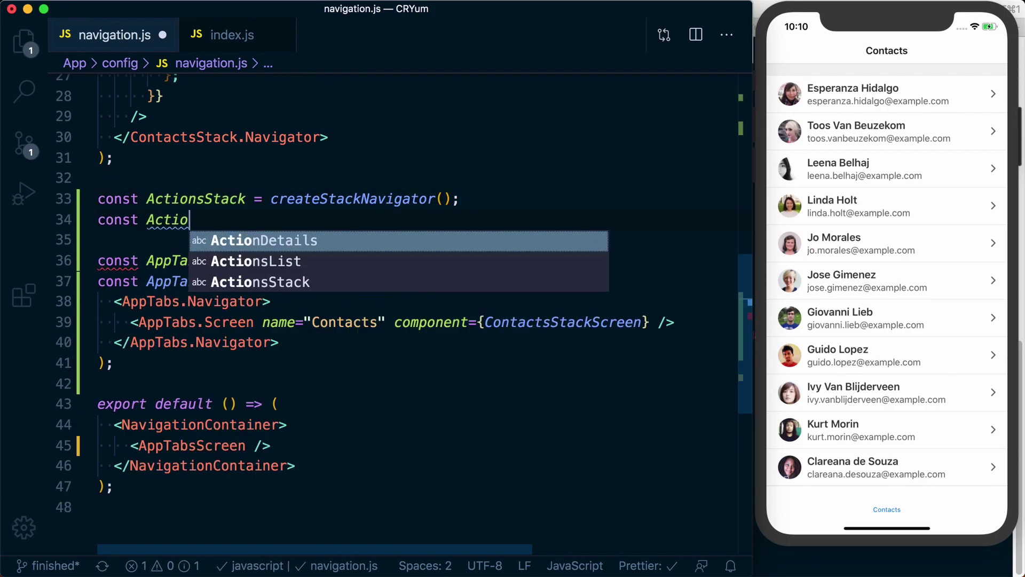
pyautogui.write('nsStackScreen = () => (')
pyautogui.press('Return')
pyautogui.write('<Act')
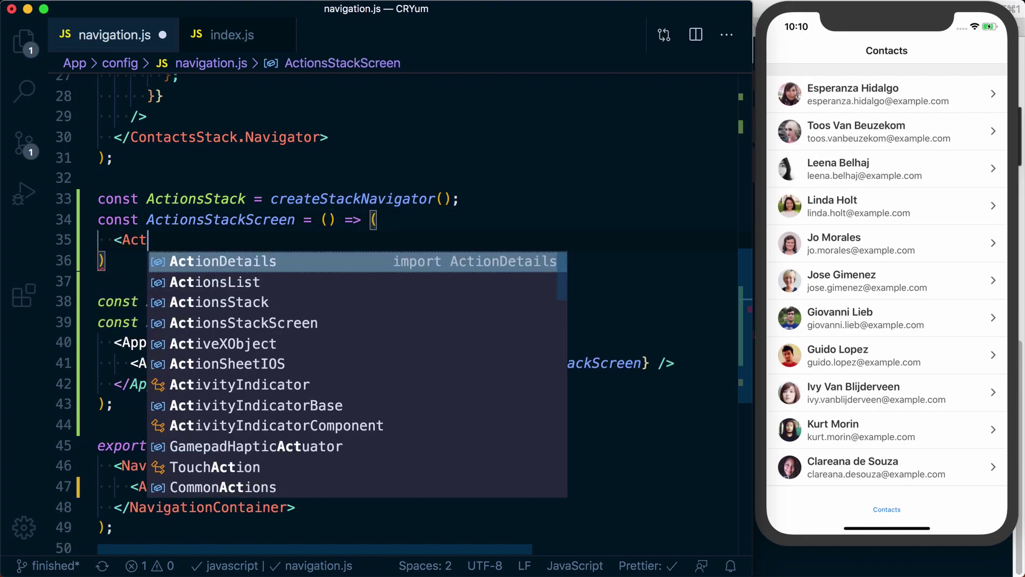
pyautogui.write('ionsStack.Navigator>')
# Give ActionsStack.Navigator ActionsList and ActionDetails screens and save navigation.js.
pyautogui.press('Return')
pyautogui.write('<ActionsStack.')
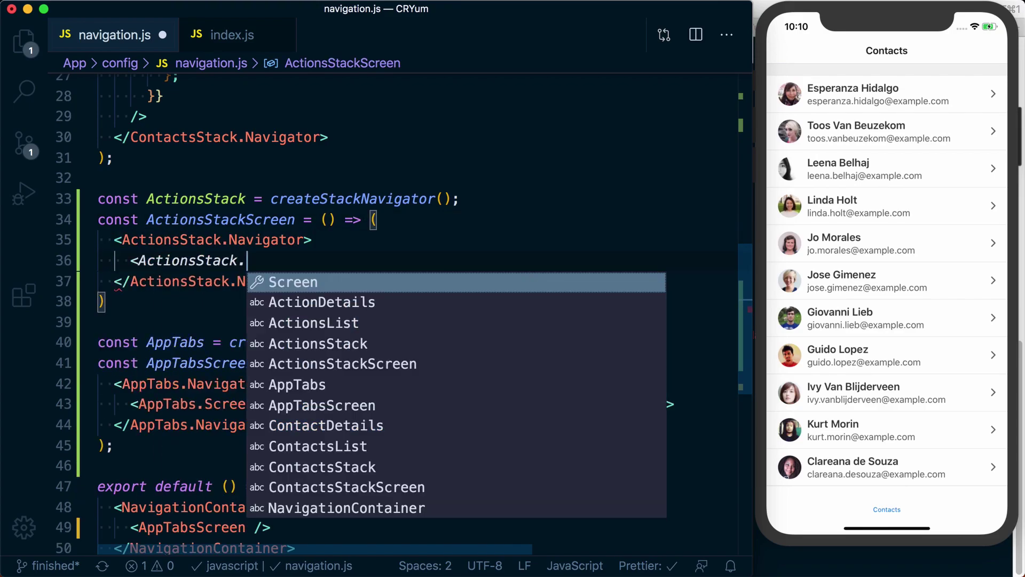
pyautogui.write('Screen name="ActionDetail')
pyautogui.press('BackSpace')
pyautogui.press('BackSpace')
pyautogui.press('BackSpace')
pyautogui.write('tionsList" com')
pyautogui.press('Tab')
pyautogui.write('ActionsList} />')
pyautogui.hotkey('shift', 'alt', 'Down')
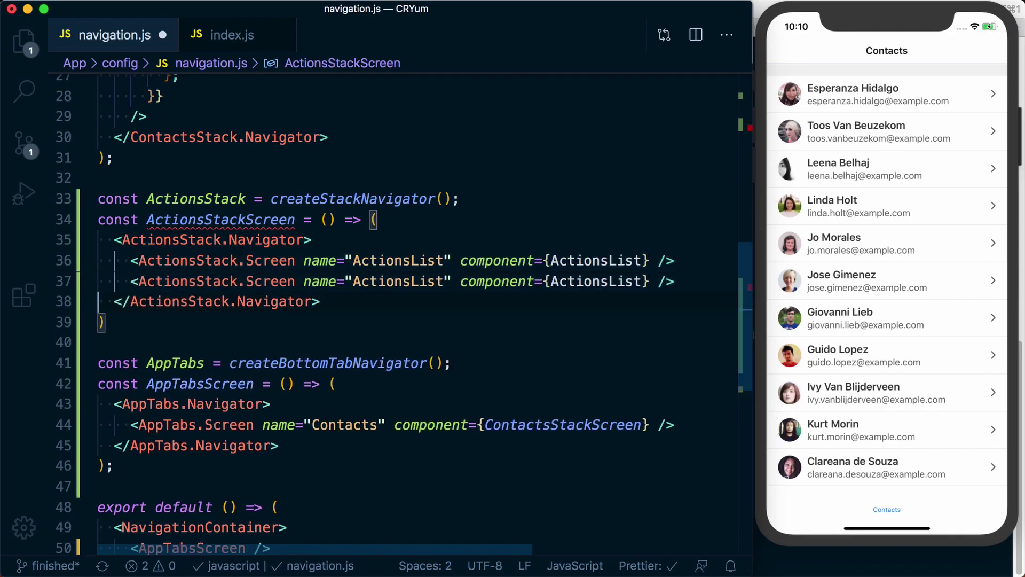
pyautogui.press('super+d')
pyautogui.press('super+d')
pyautogui.write('ActionDetails')
pyautogui.press('super+s')
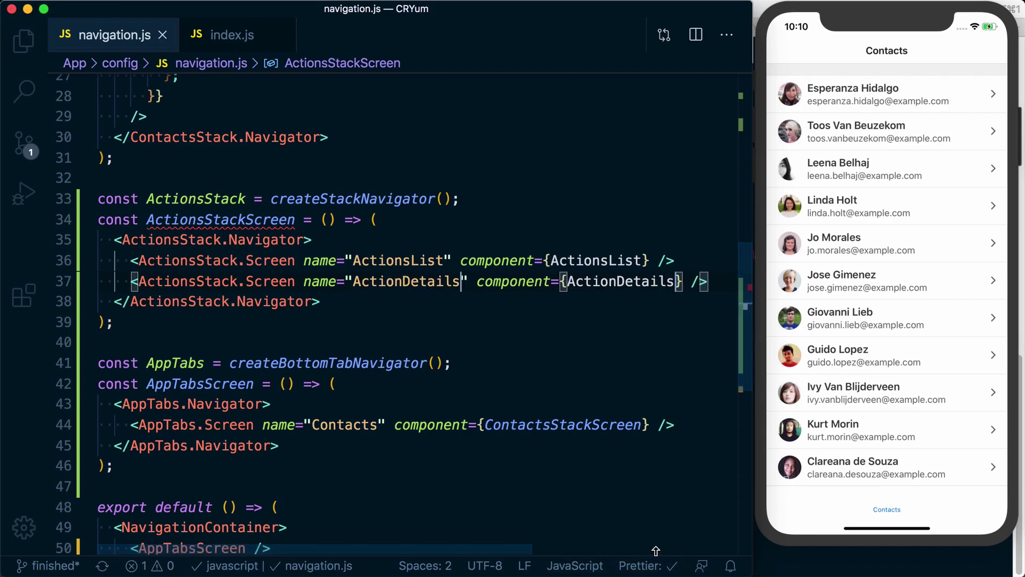
pyautogui.doubleClick(222, 228)
pyautogui.scroll(-3, 248, 323)
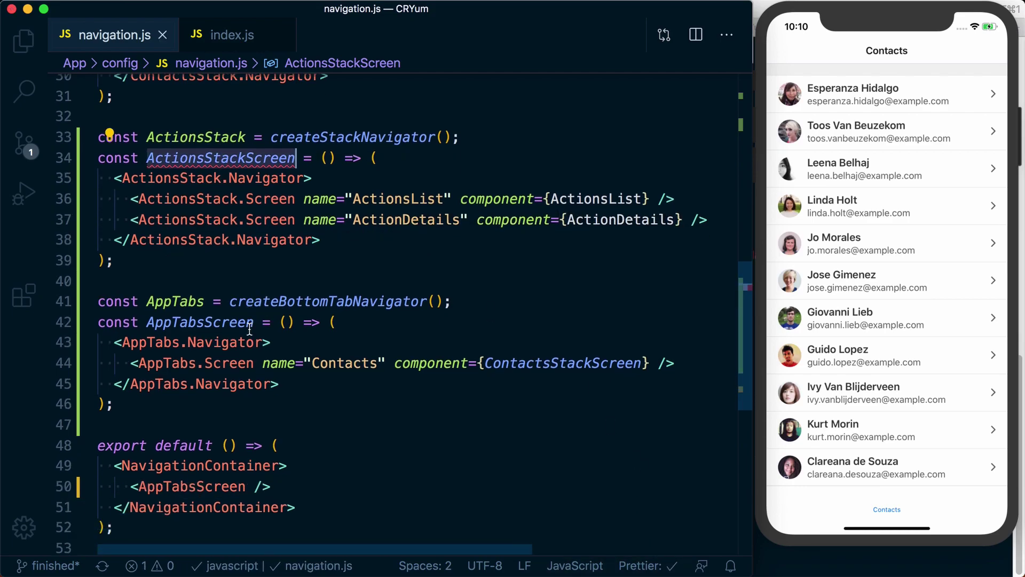
pyautogui.click(211, 337)
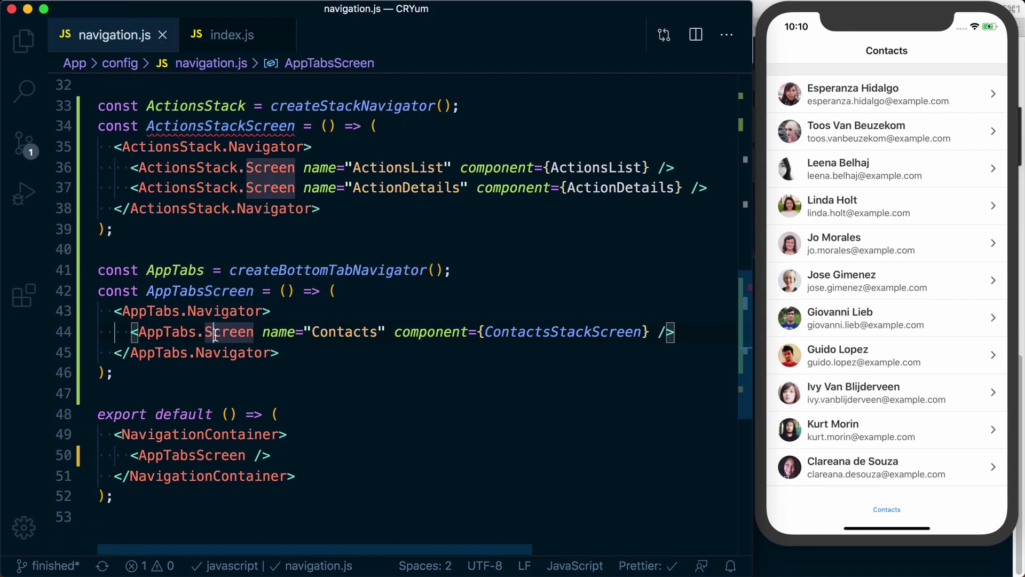
# Add <AppTabs.Screen name="Actions" component={ActionsStackScreen} /> below Contacts and save.
pyautogui.press('super+Right')
pyautogui.press('Return')
pyautogui.write('<App')
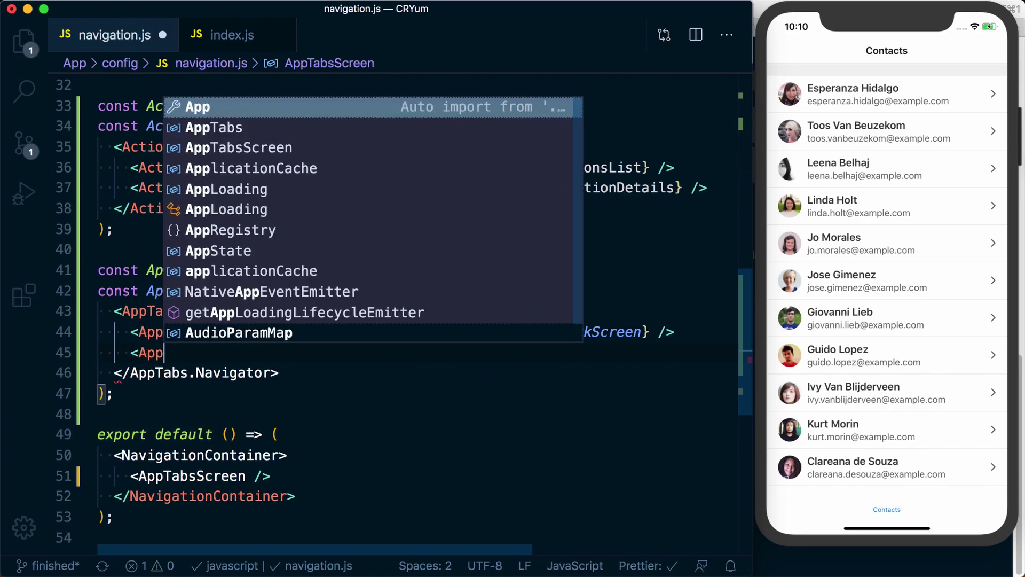
pyautogui.write('Tabs.Sc')
pyautogui.press('Return')
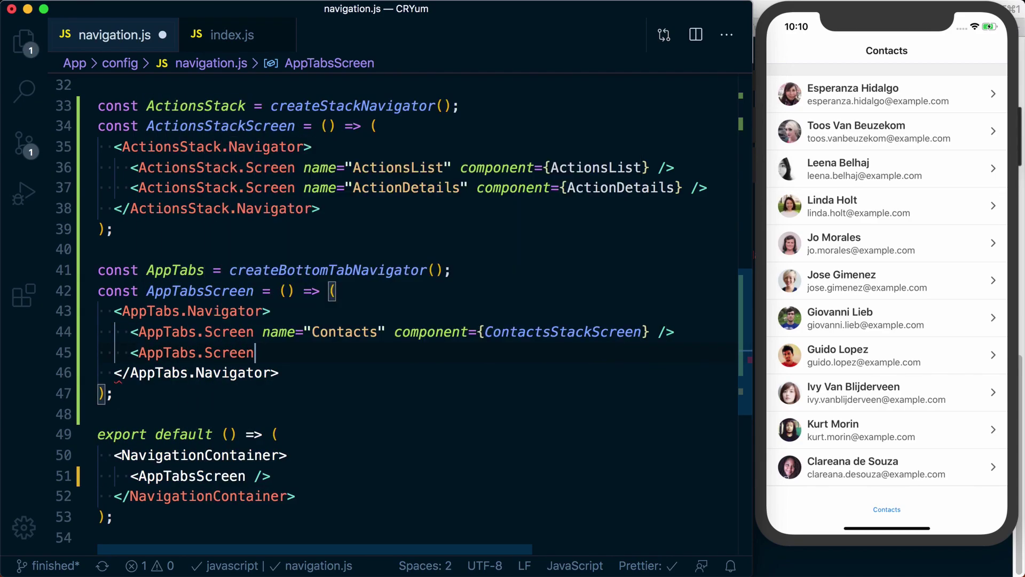
pyautogui.write('ame="Actions" comp')
pyautogui.press('Return')
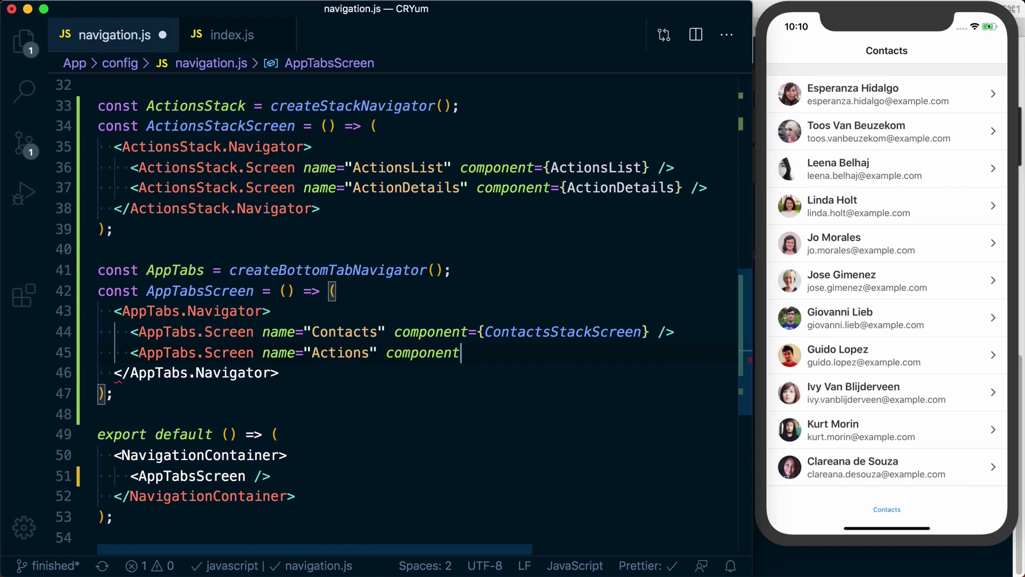
pyautogui.write('={ActionsStackScreen} ')
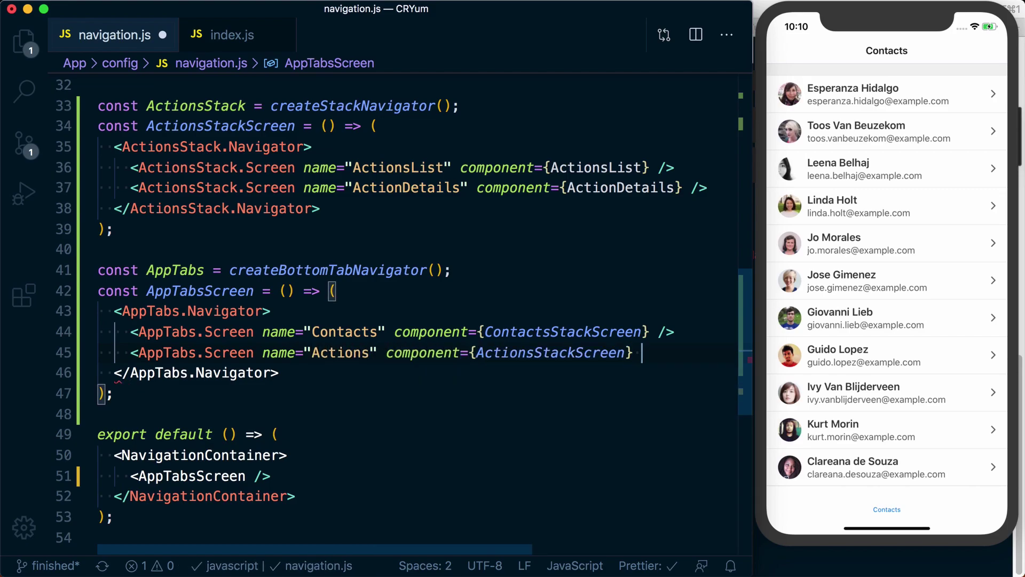
pyautogui.write('/>')
pyautogui.hotkey('ctrl', 's')
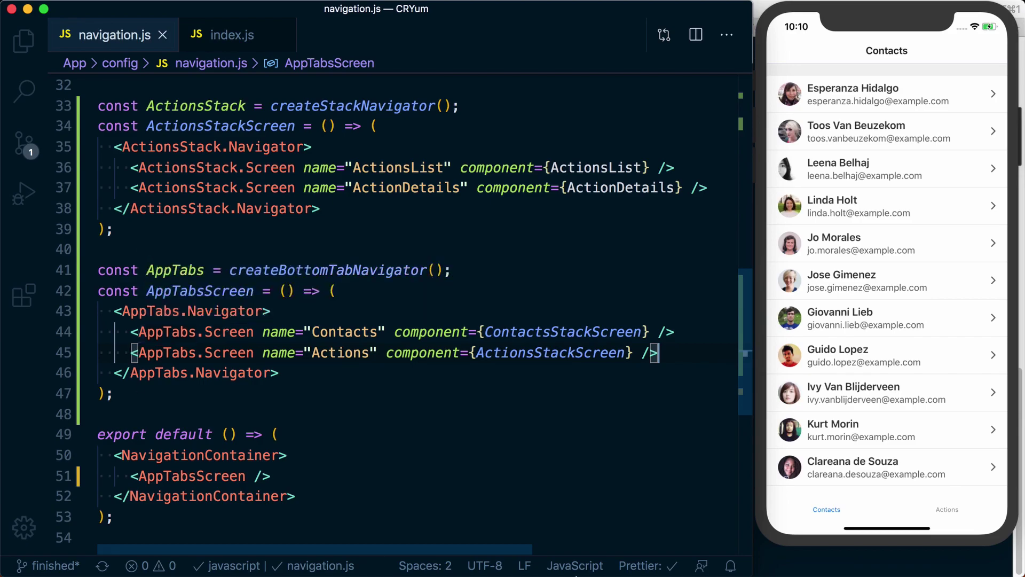
# Switch back and forth between the Contacts and Actions tabs in the simulator.
pyautogui.click(937, 502)
pyautogui.click(816, 507)
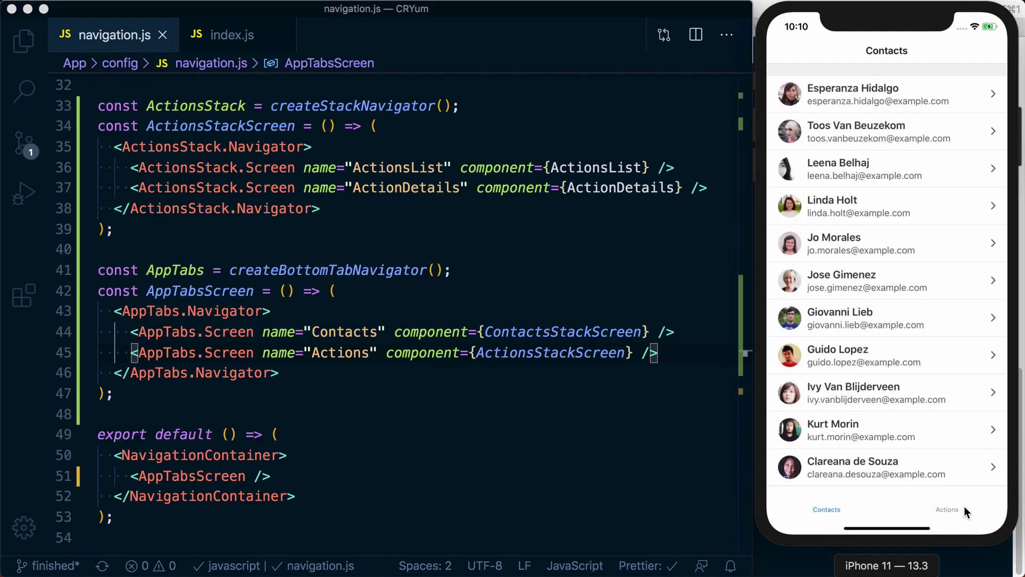
pyautogui.click(961, 505)
pyautogui.click(790, 503)
pyautogui.click(962, 507)
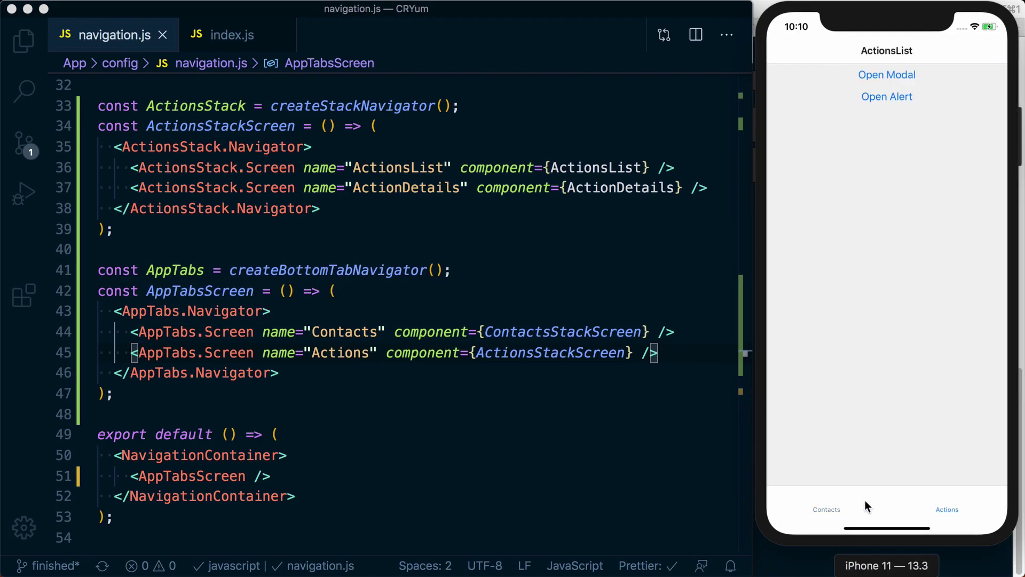
pyautogui.click(857, 503)
pyautogui.click(972, 510)
pyautogui.click(820, 509)
pyautogui.tripleClick(460, 357)
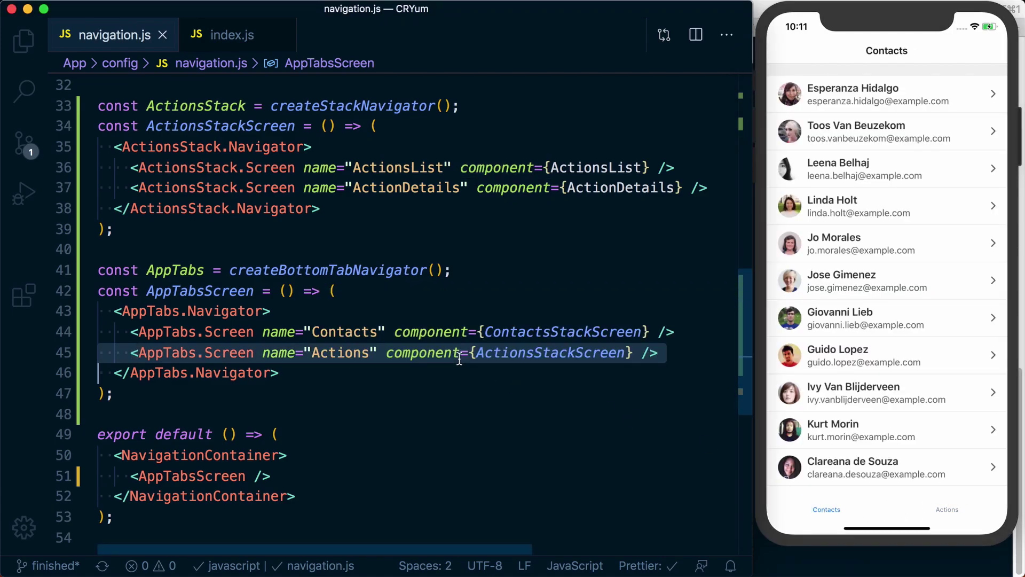
# Duplicate the Contacts and Actions tab lines, save, then delete the surplus copies.
pyautogui.press('Up')
pyautogui.press('Up')
pyautogui.hotkey('shift', 'Down')
pyautogui.hotkey('shift', 'Down')
pyautogui.hotkey('shift', 'alt', 'Down')
pyautogui.hotkey('shift', 'alt', 'Down')
pyautogui.hotkey('shift', 'alt', 'Down')
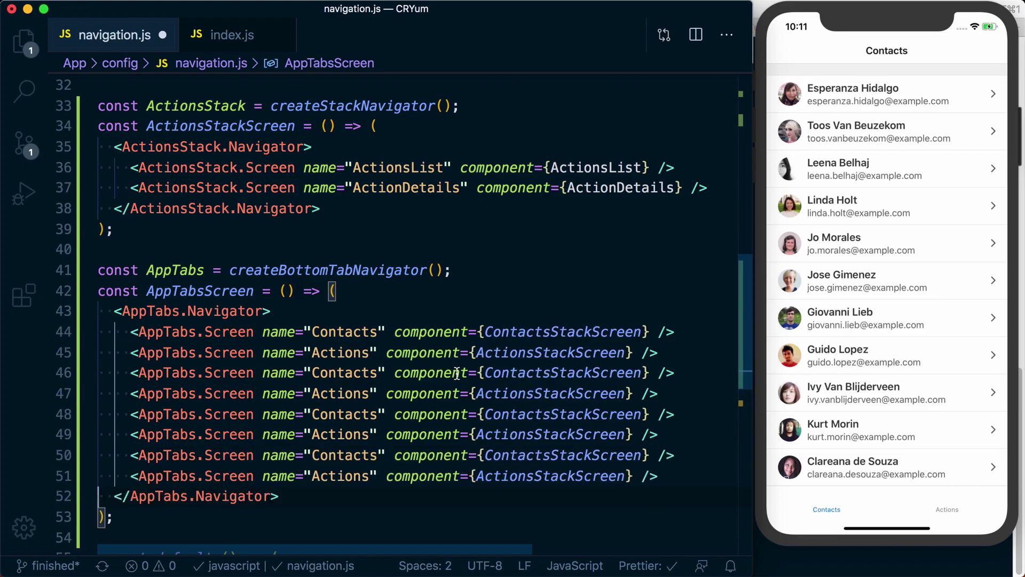
pyautogui.press('super+s')
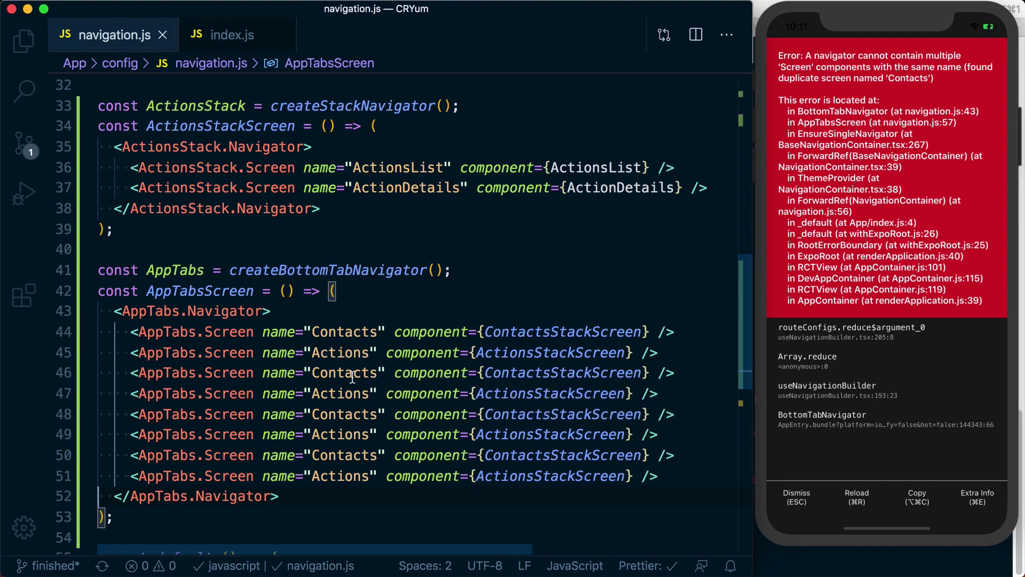
pyautogui.click(365, 386)
pyautogui.moveTo(132, 414); pyautogui.dragTo(665, 476)
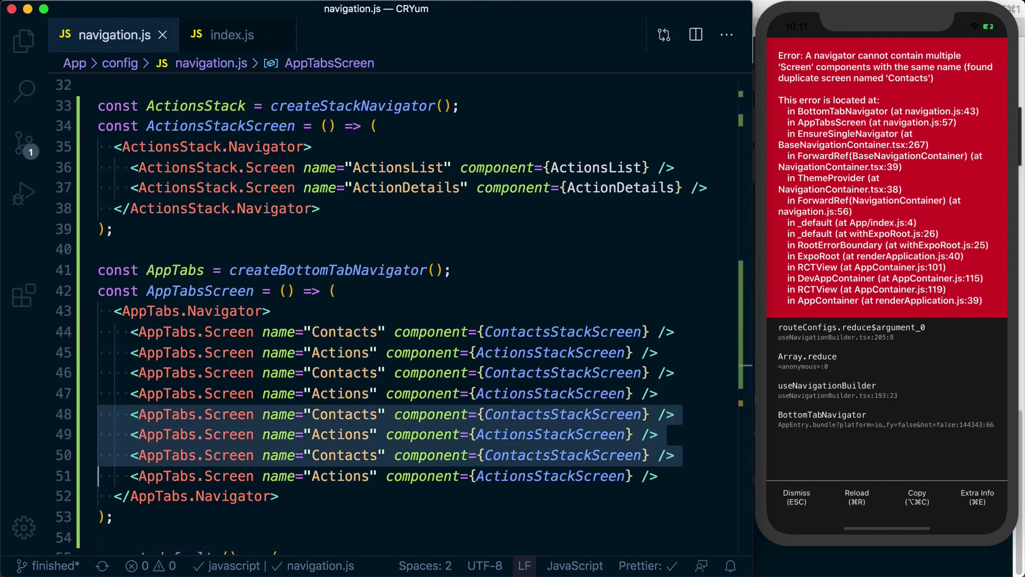
pyautogui.press('BackSpace')
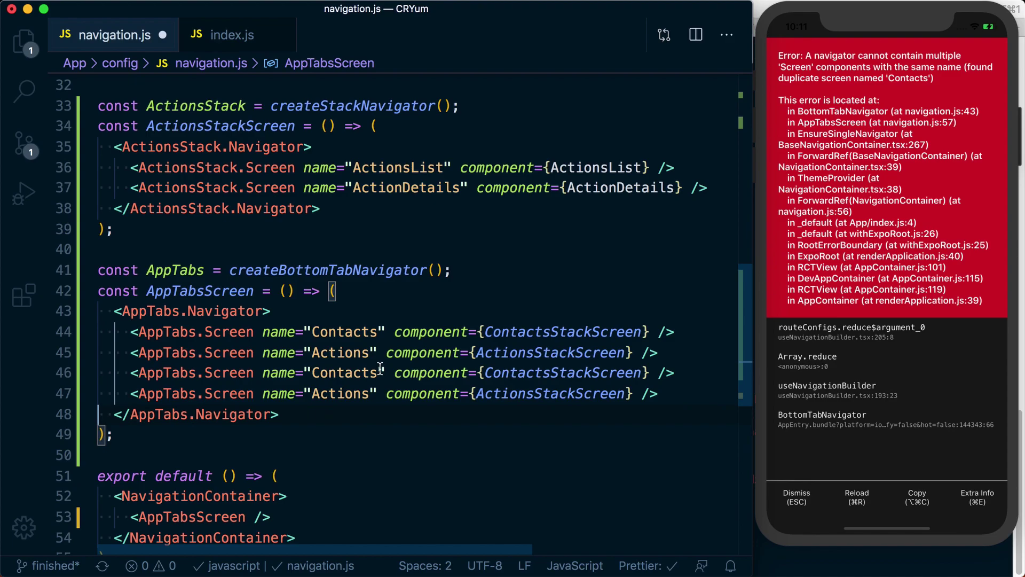
# Rename the copies to Contacts1 and Actions1, then paste those two lines below.
pyautogui.click(380, 373)
pyautogui.write('1')
pyautogui.click(373, 393)
pyautogui.write('1')
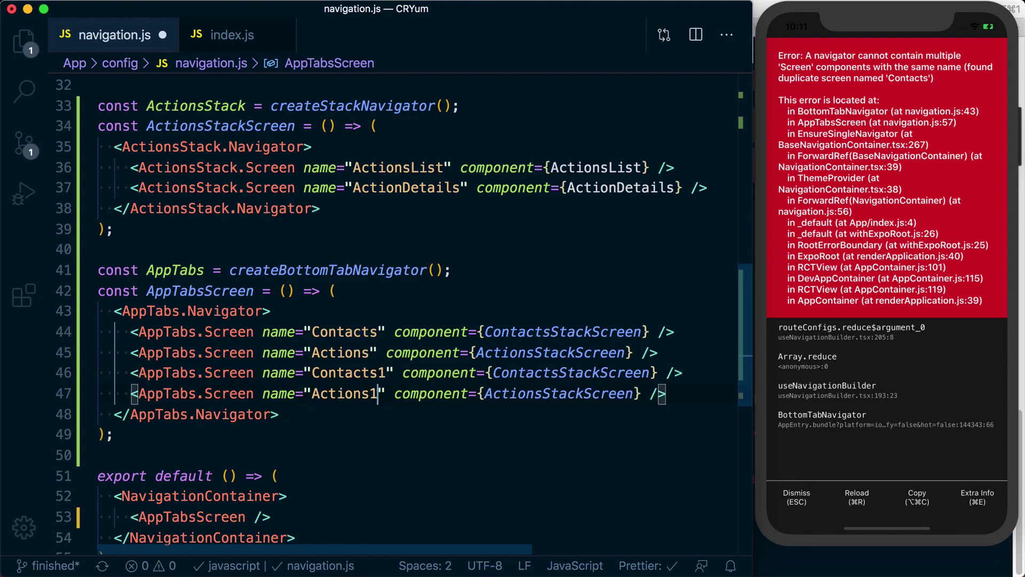
pyautogui.press('Right')
pyautogui.hotkey('shift', 'Up')
pyautogui.hotkey('shift', 'Up')
pyautogui.press('super+c')
pyautogui.press('Right')
pyautogui.press('super+v')
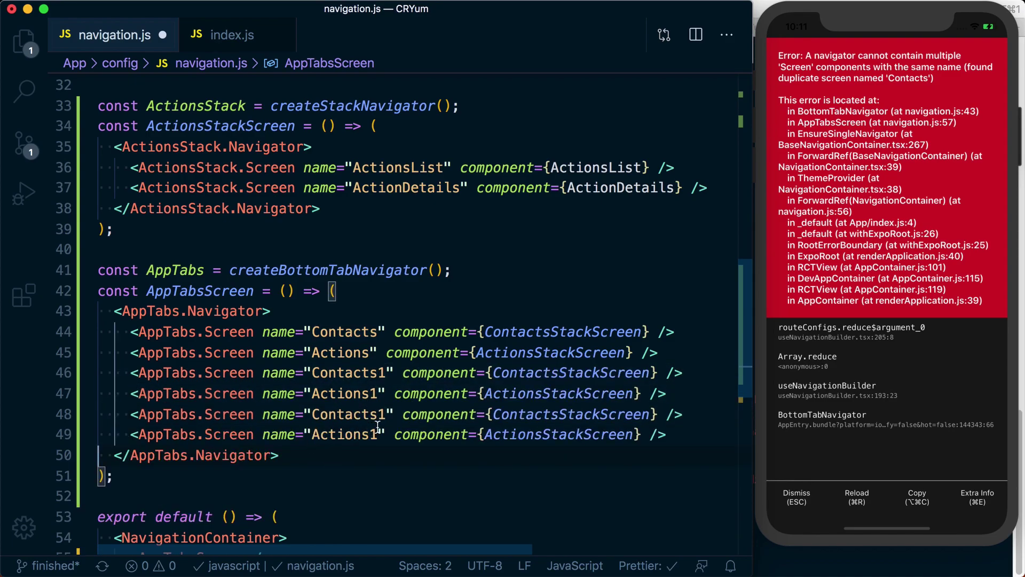
# Rename the pasted tabs to Contacts2 and Actions2 and save.
pyautogui.click(377, 425)
pyautogui.press('BackSpace')
pyautogui.write('2')
pyautogui.press('Down')
pyautogui.press('Left')
pyautogui.press('BackSpace')
pyautogui.write('2')
pyautogui.press('super+s')
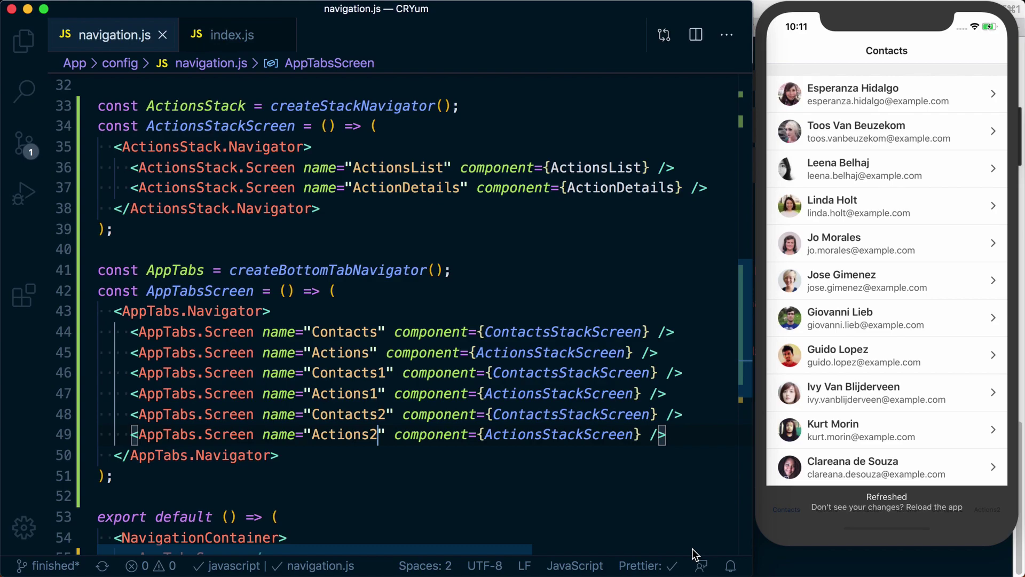
# Open the Actions2 tab in the simulator, then delete the four extra tab lines.
pyautogui.click(826, 509)
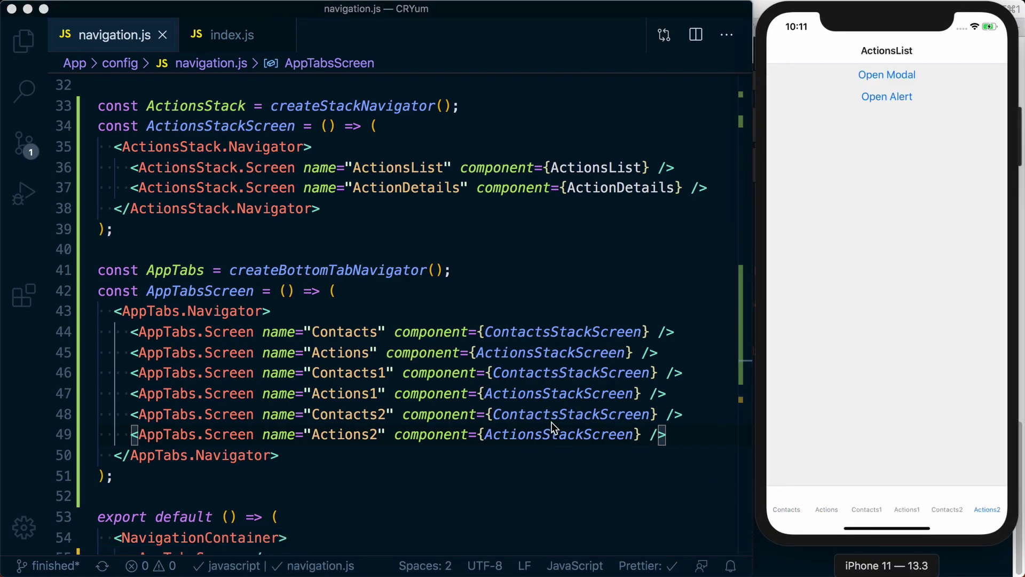
pyautogui.click(676, 417)
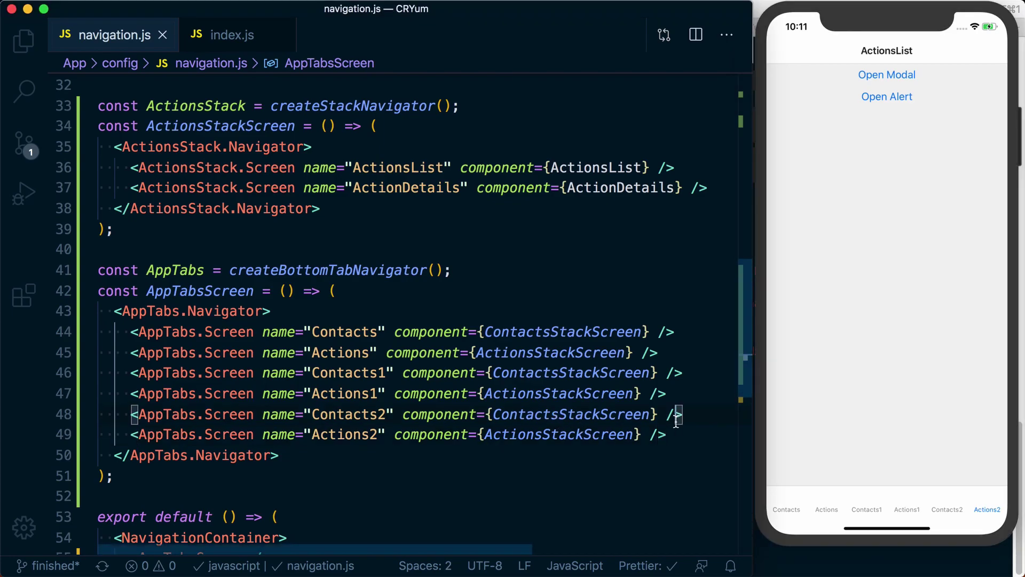
pyautogui.moveTo(673, 430); pyautogui.dragTo(86, 377)
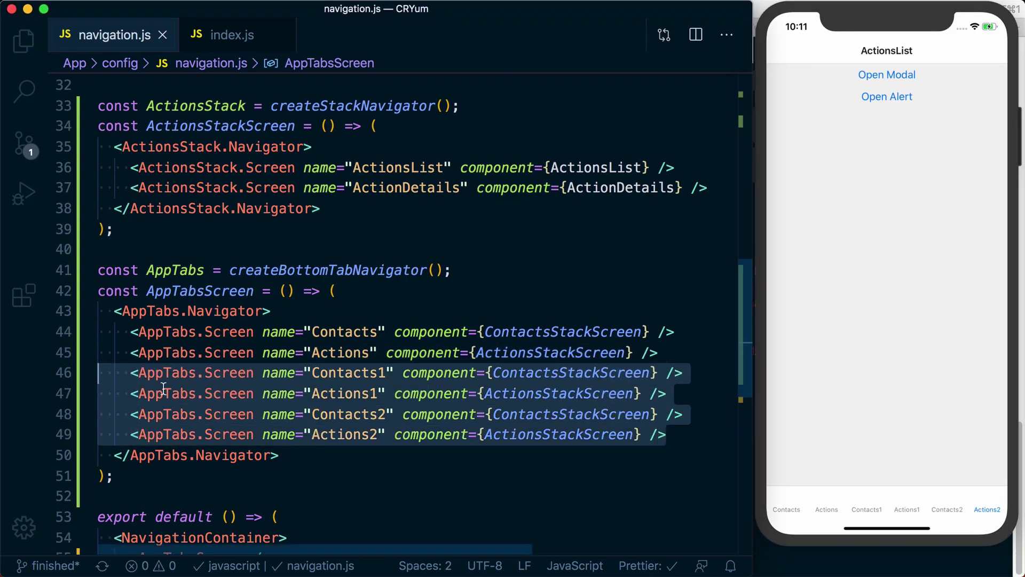
pyautogui.press('BackSpace')
pyautogui.press('BackSpace')
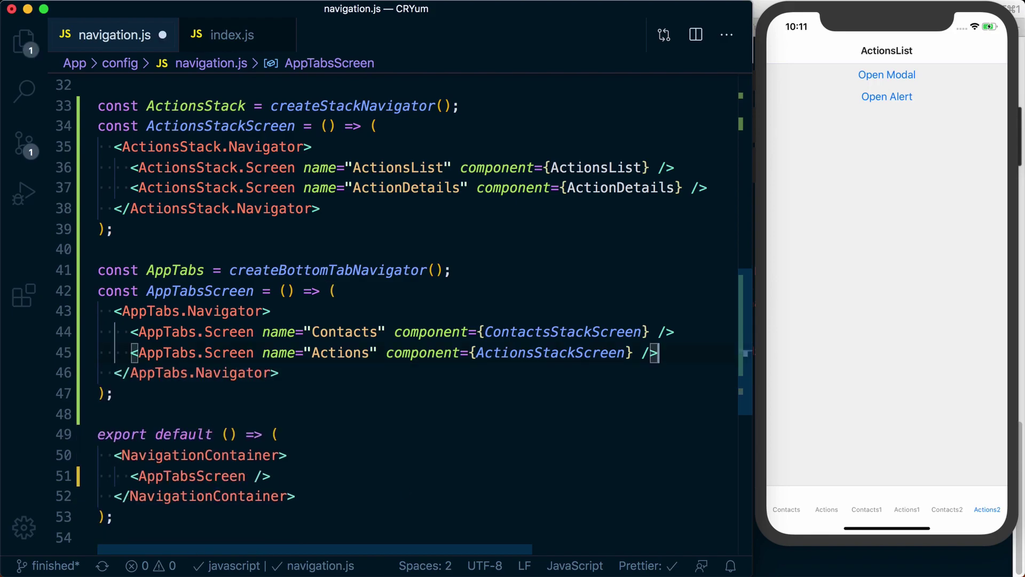